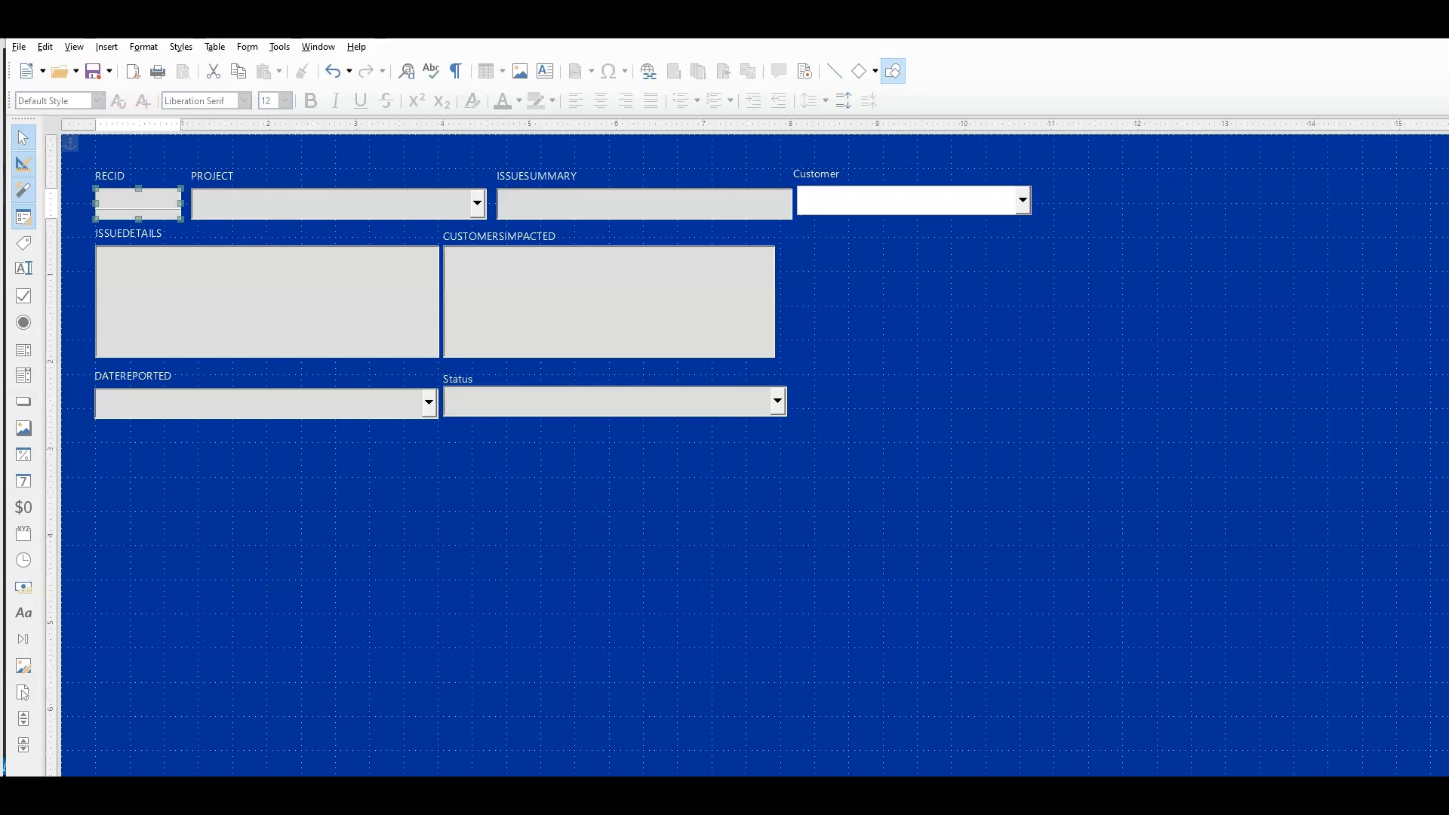
Close the form design, then open the BLOGPOSTS table design to examine its RECID key field and close it.
{"action": "left_click", "coordinate": [1432, 30]}
{"action": "left_click", "coordinate": [709, 466]}
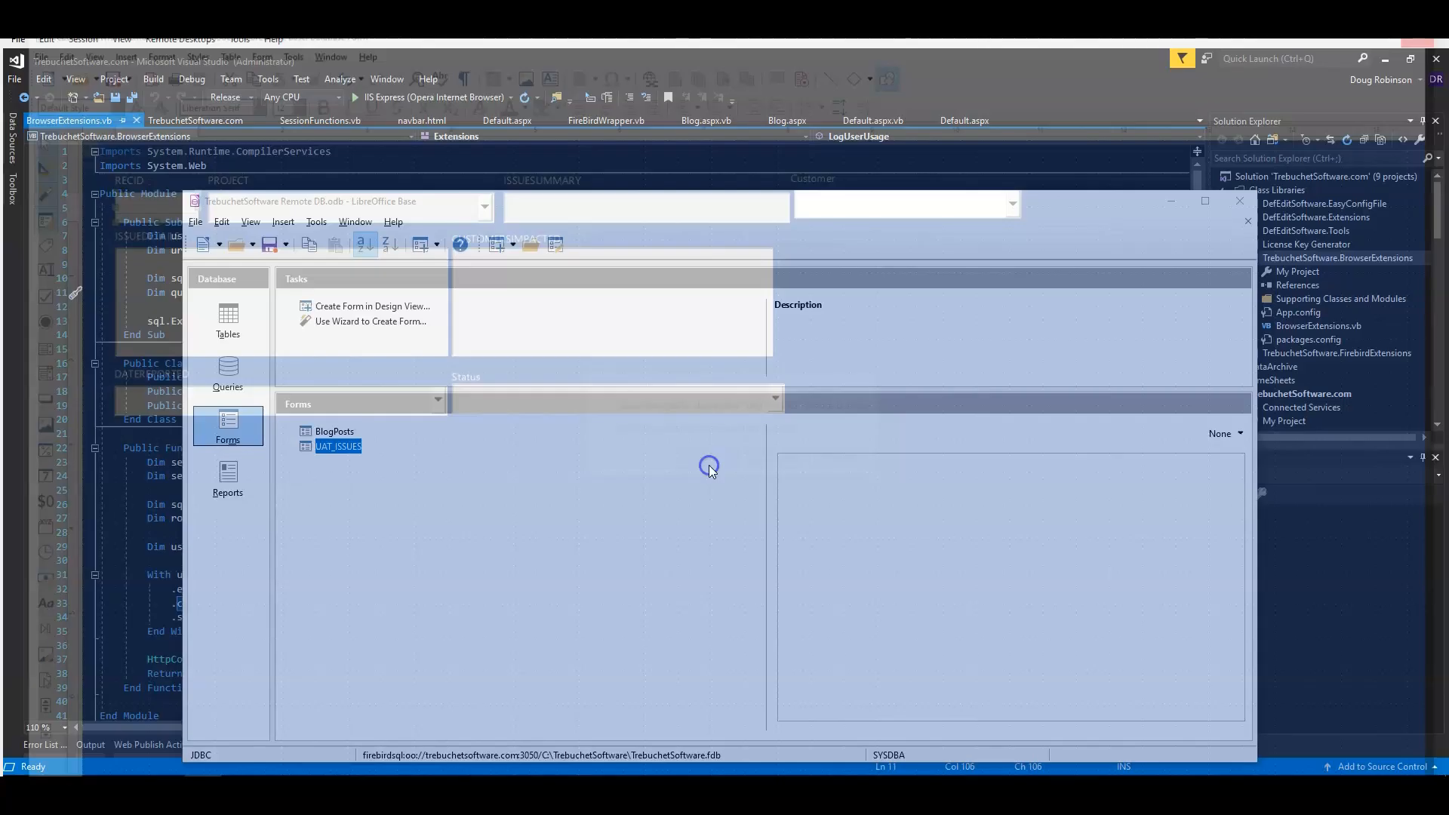
{"action": "left_click", "coordinate": [254, 336]}
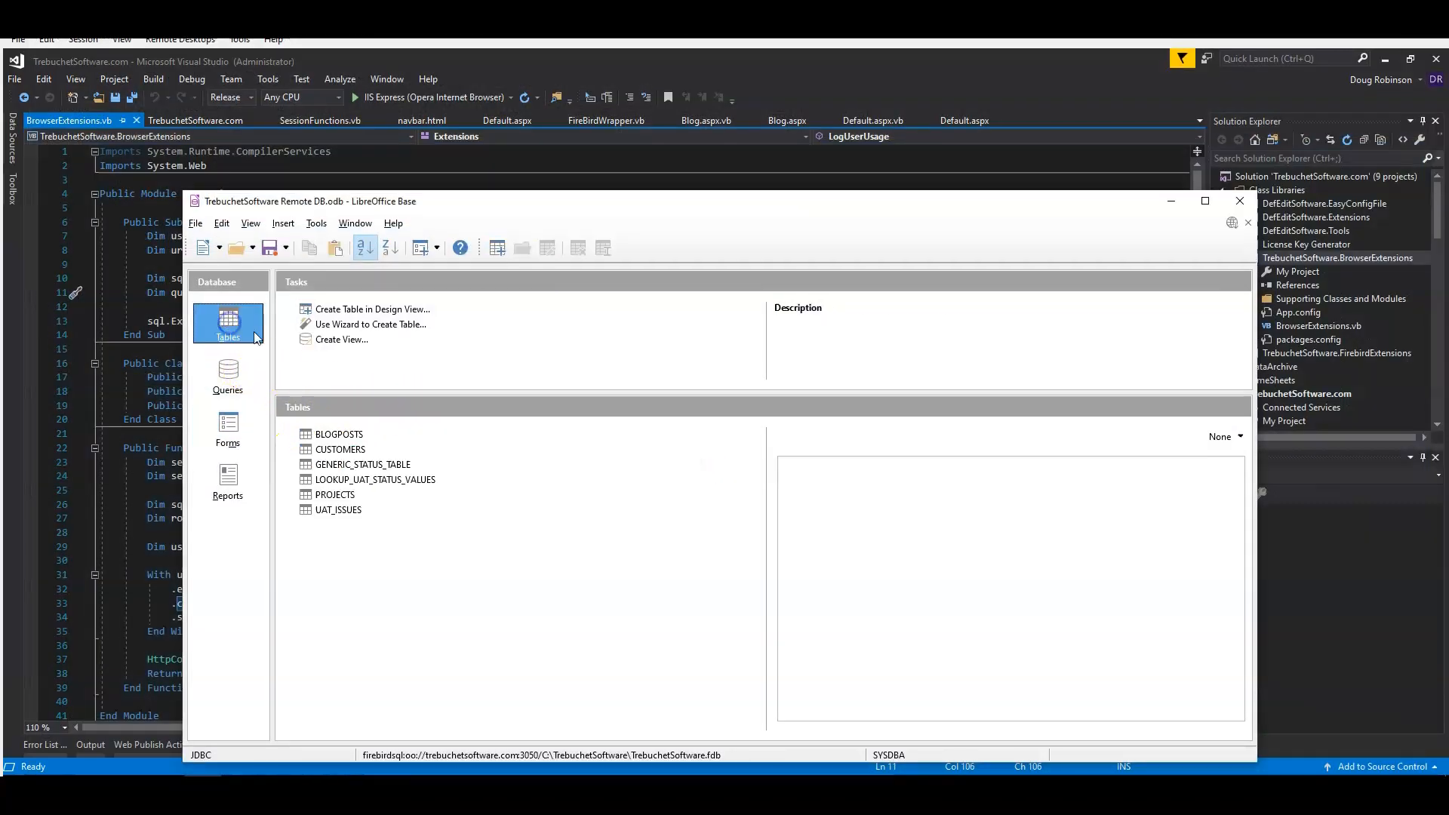
{"action": "right_click", "coordinate": [334, 434]}
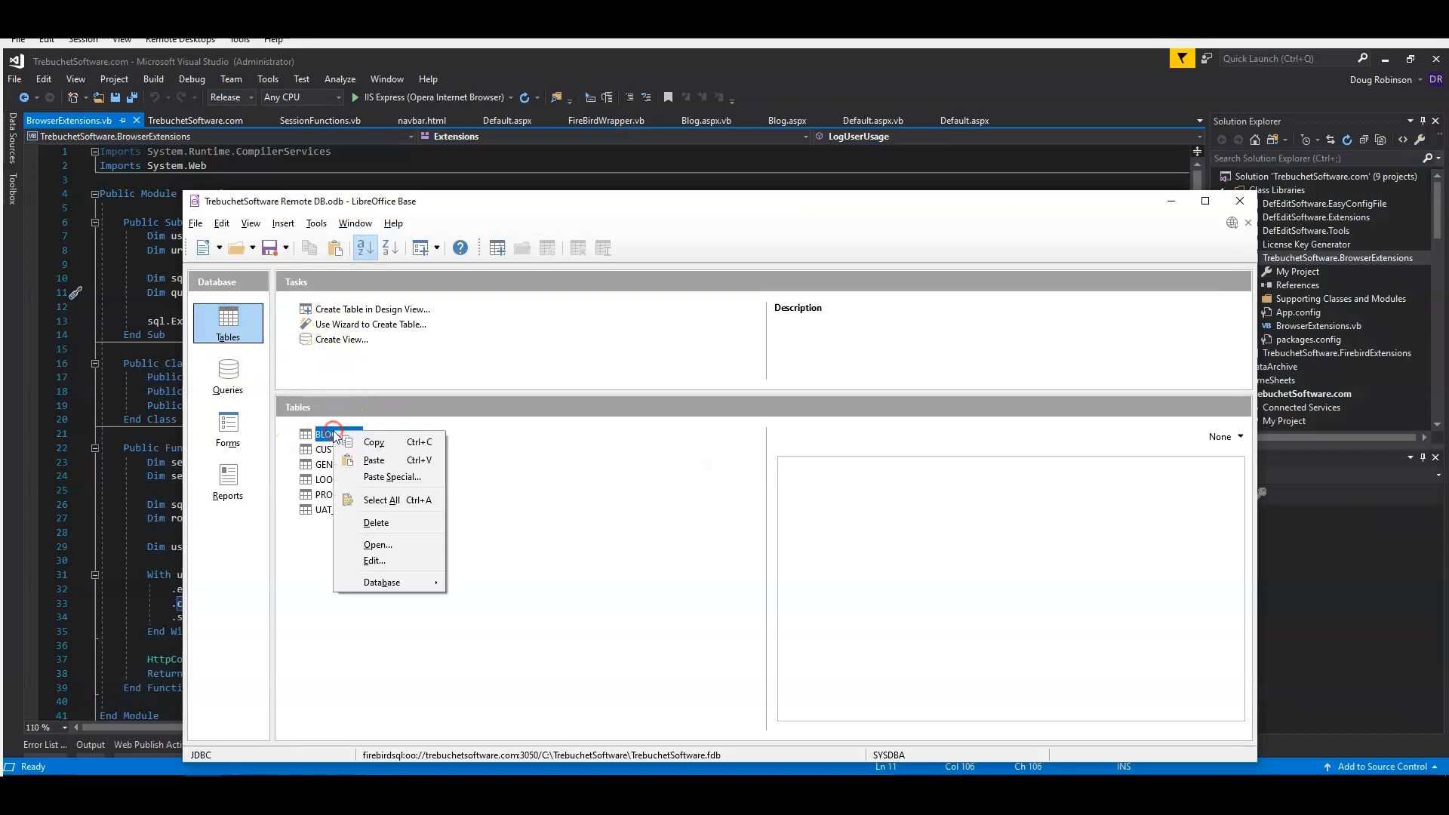
{"action": "left_click", "coordinate": [375, 560]}
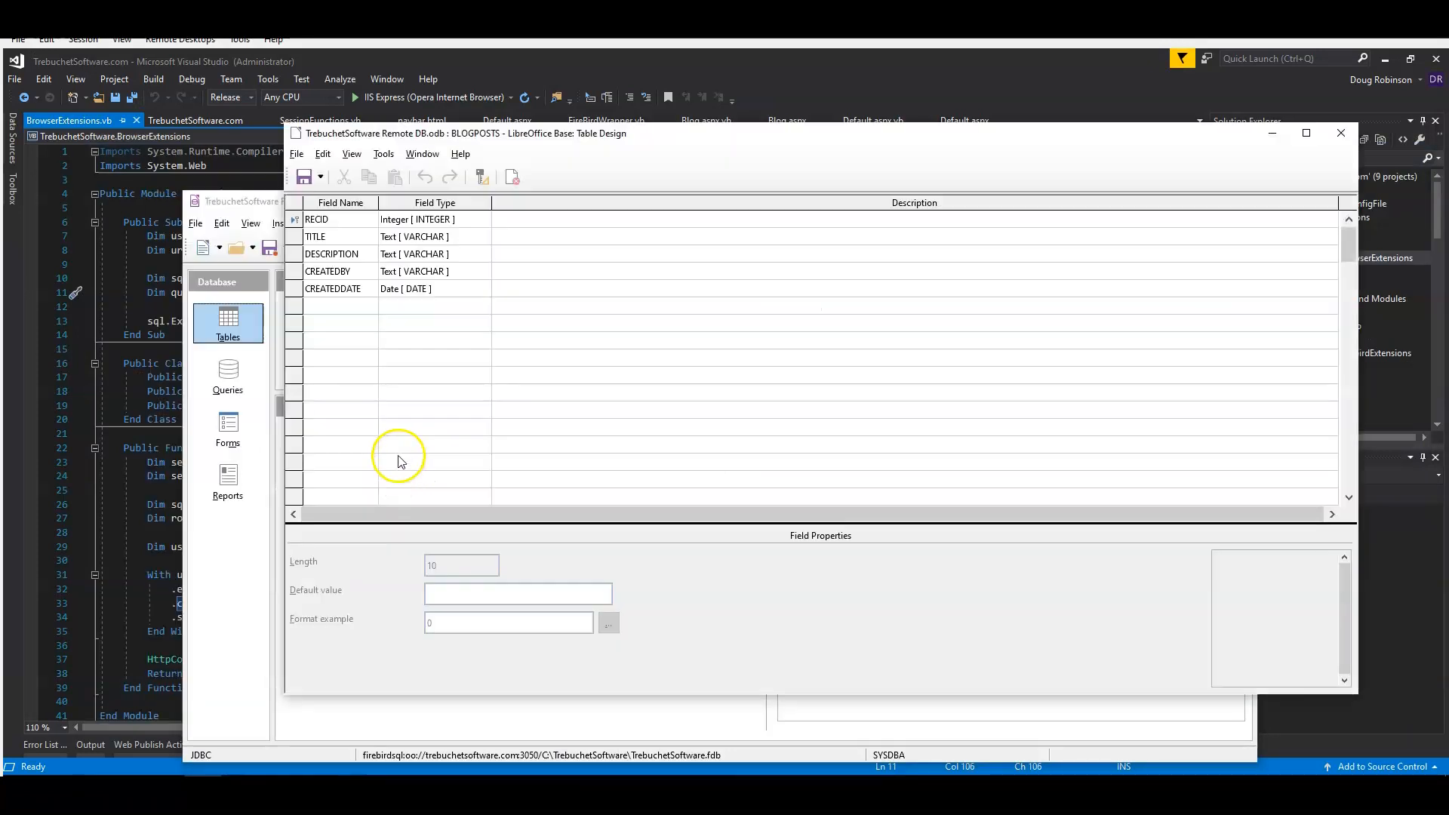
{"action": "left_click", "coordinate": [295, 219]}
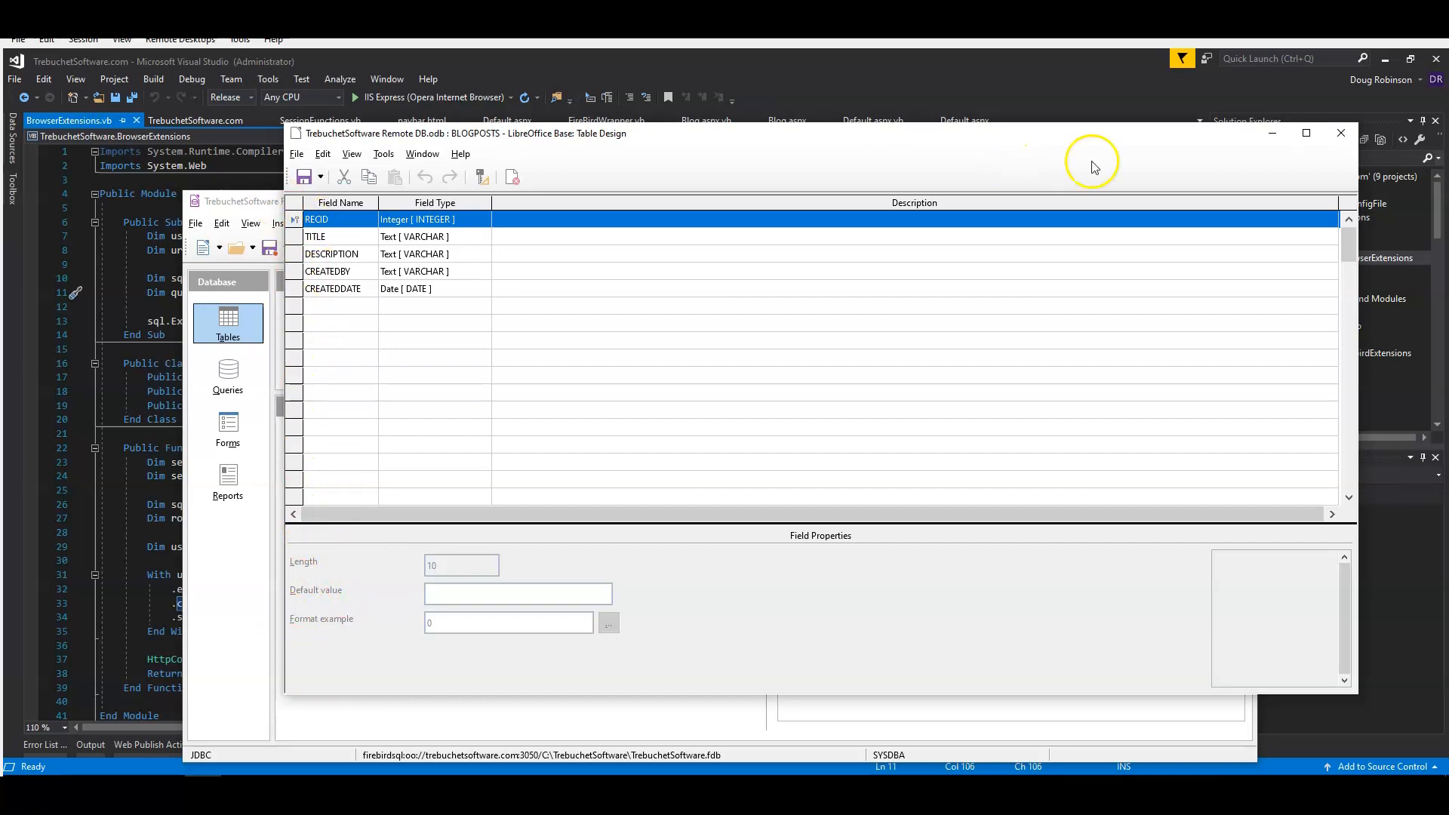
{"action": "left_click", "coordinate": [1341, 131]}
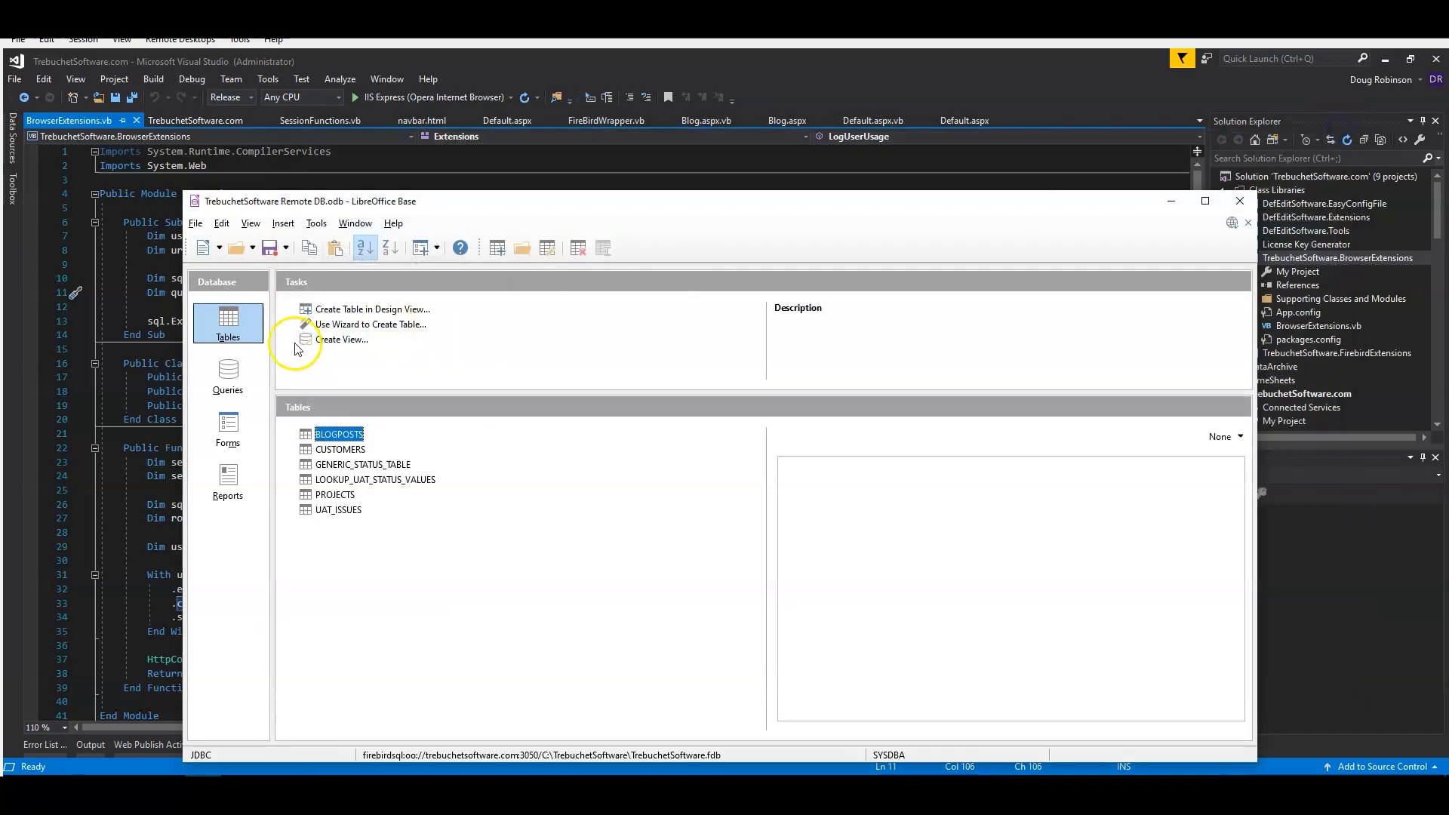
Open the UAT_ISSUES form for editing from the database's list of forms.
{"action": "left_click", "coordinate": [228, 430]}
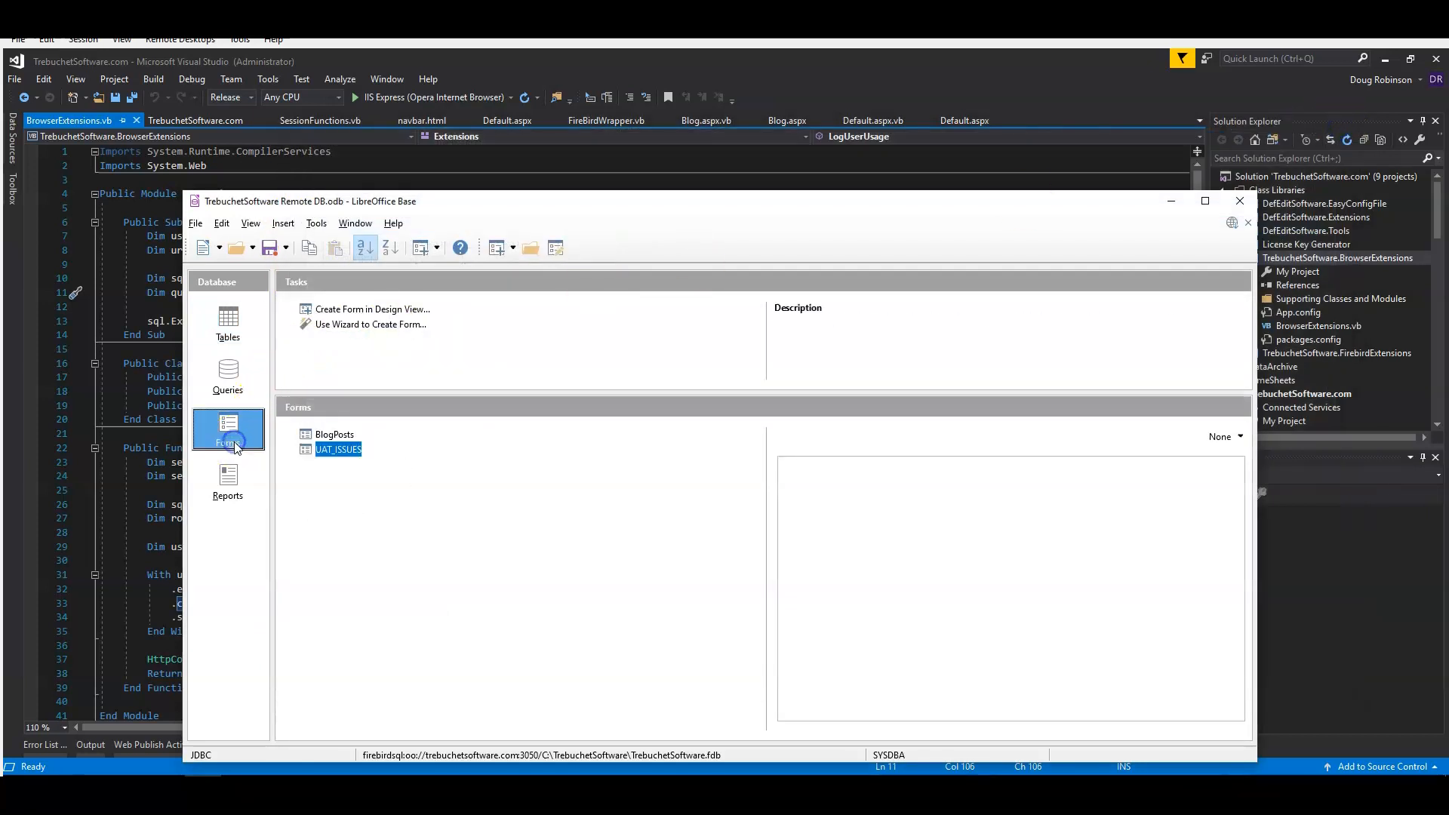
{"action": "left_click", "coordinate": [332, 435]}
{"action": "right_click", "coordinate": [323, 436]}
{"action": "right_click", "coordinate": [308, 449]}
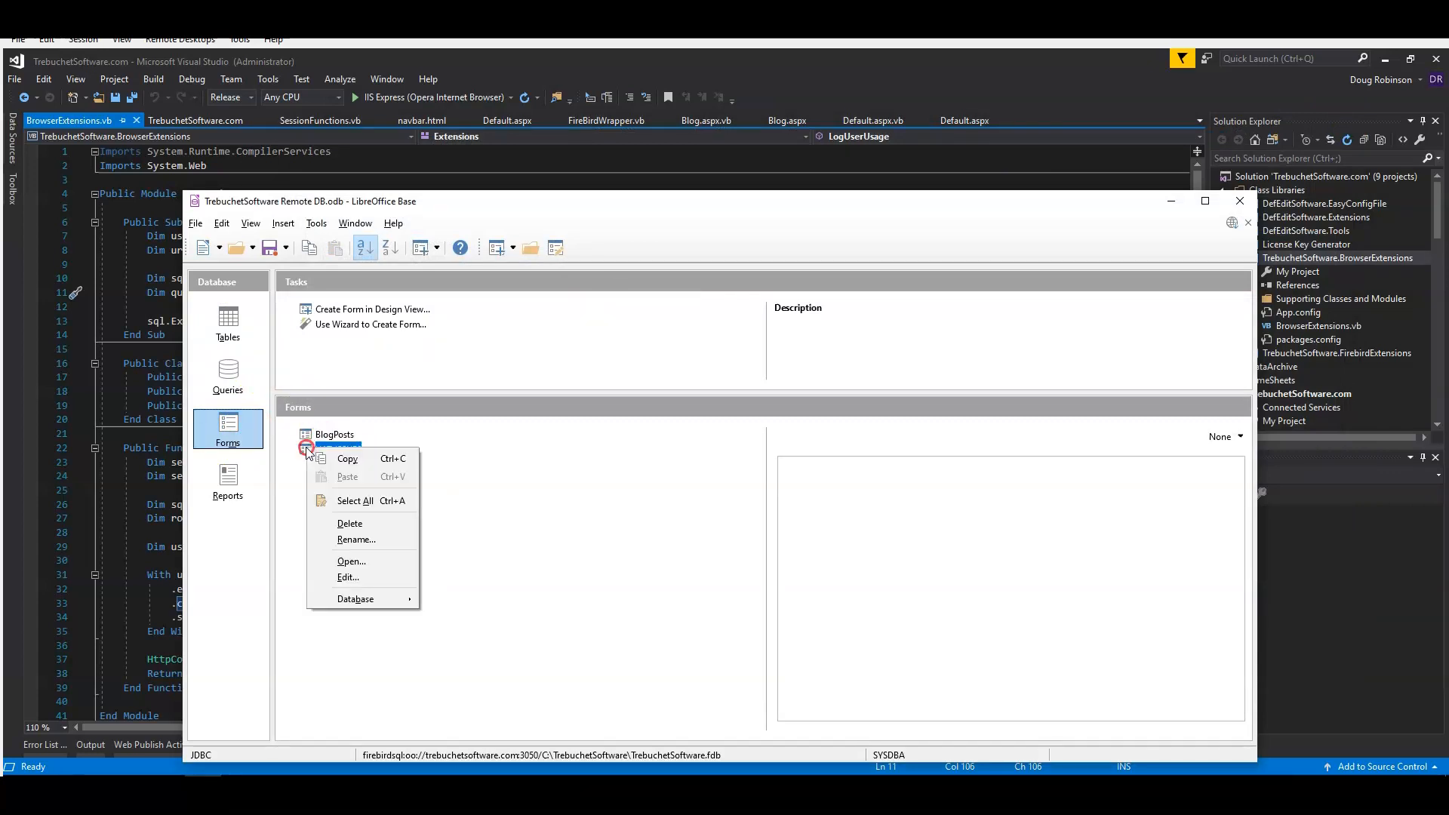
{"action": "right_click", "coordinate": [322, 435]}
{"action": "right_click", "coordinate": [321, 450]}
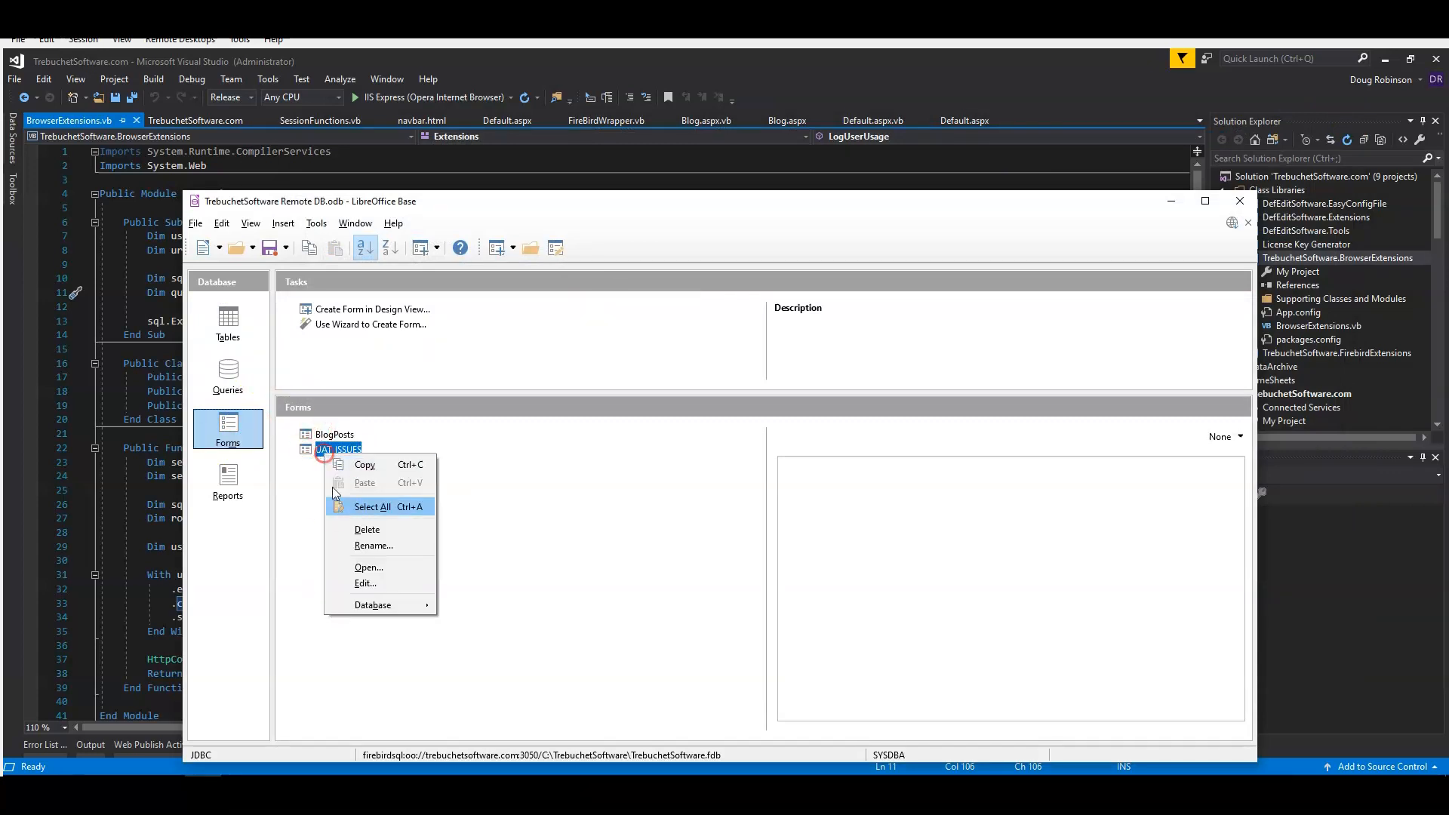
{"action": "left_click", "coordinate": [356, 582]}
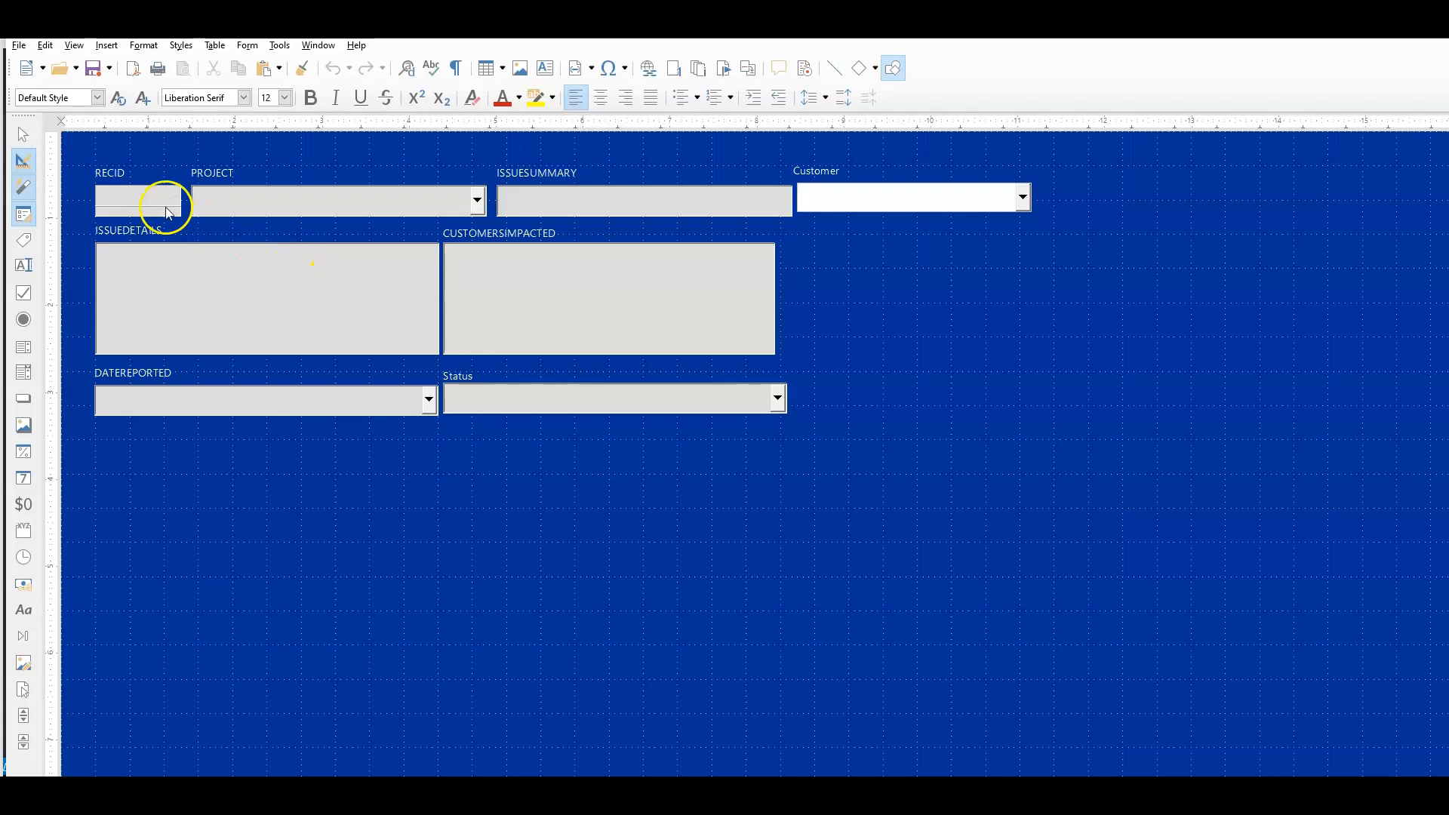
Open the RECID combo box's control properties and set Dropdown to Yes.
{"action": "left_click", "coordinate": [163, 202]}
{"action": "right_click", "coordinate": [166, 208]}
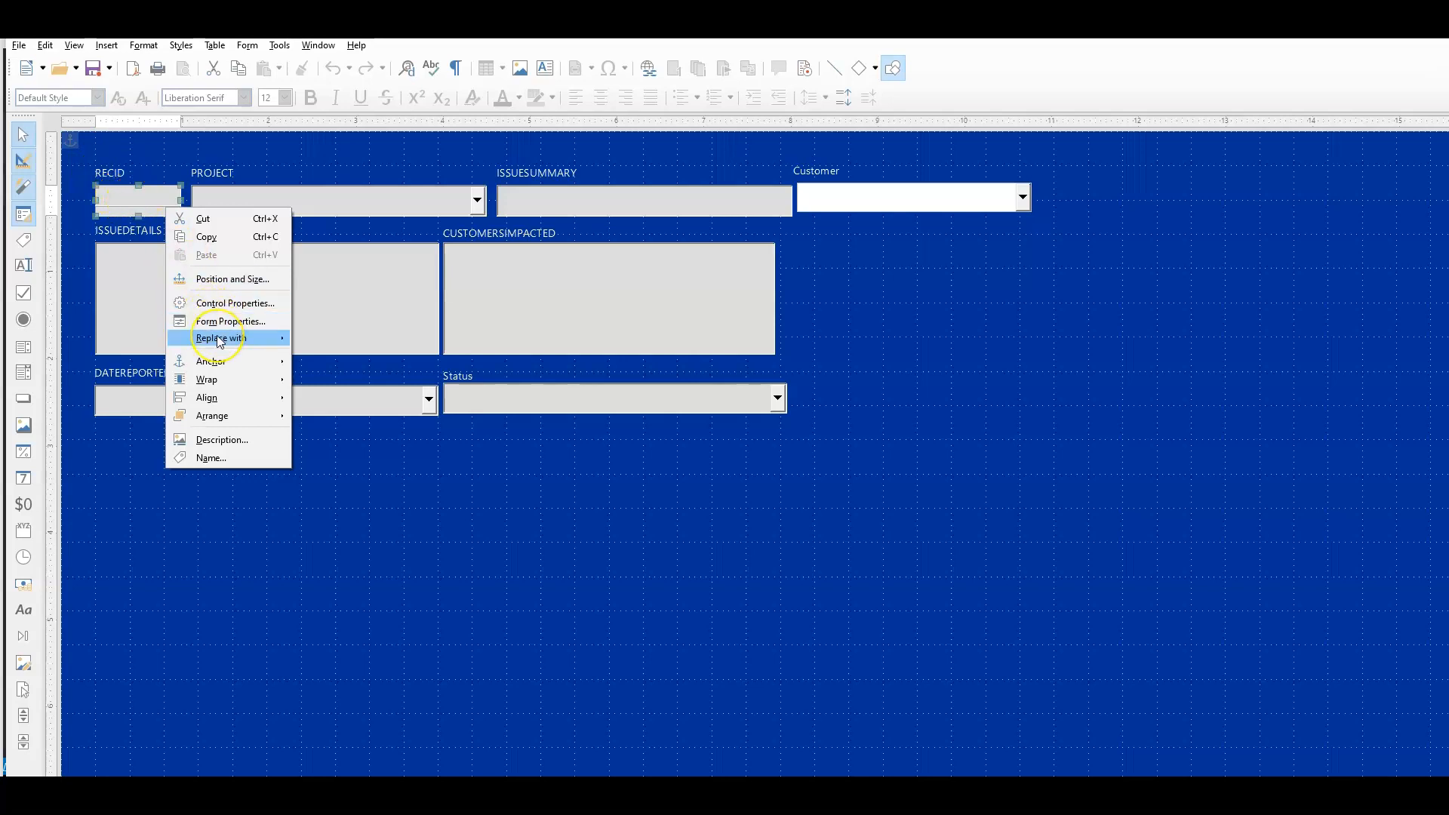
{"action": "mouse_move", "coordinate": [220, 341]}
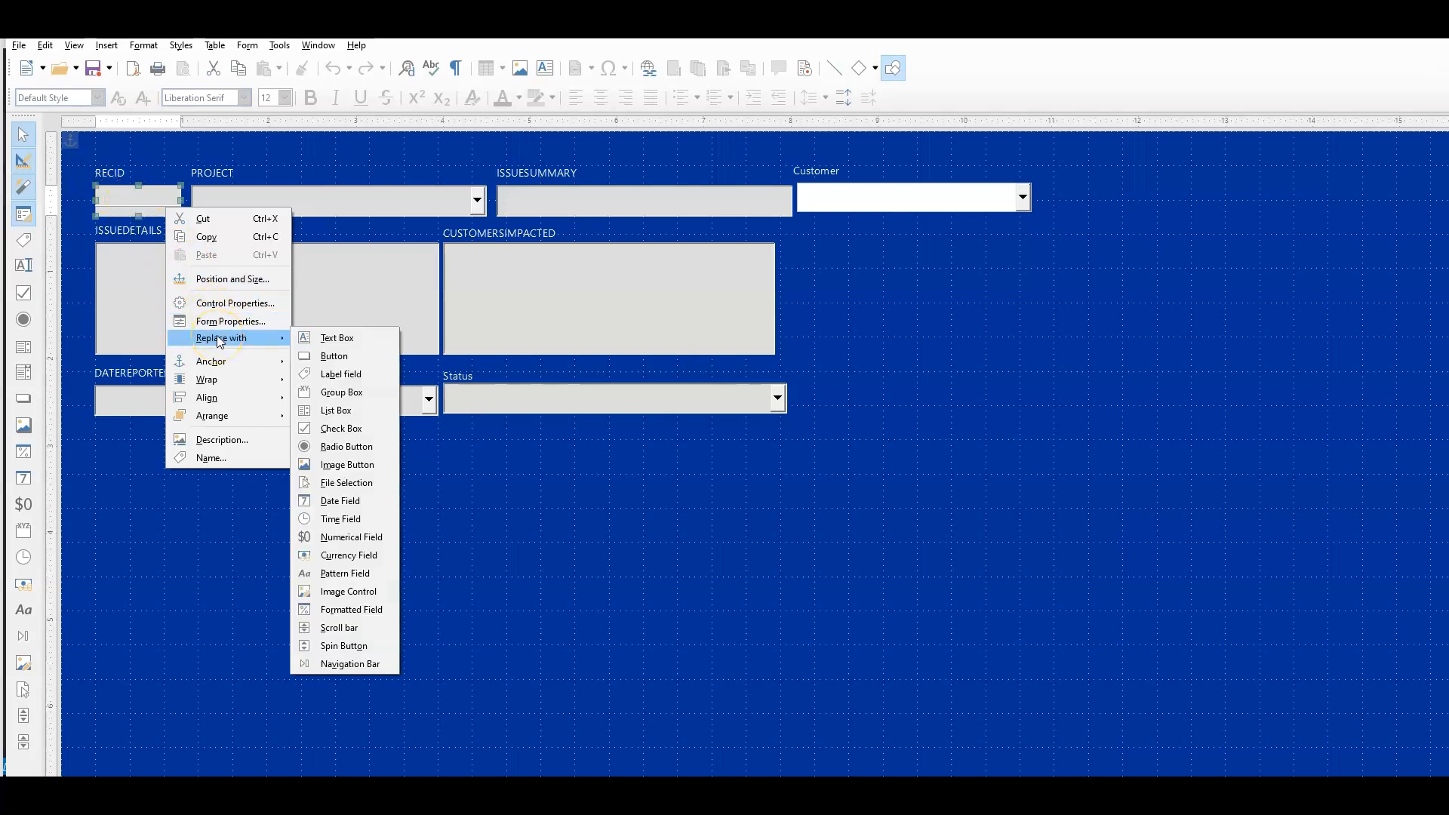
{"action": "left_click", "coordinate": [227, 303]}
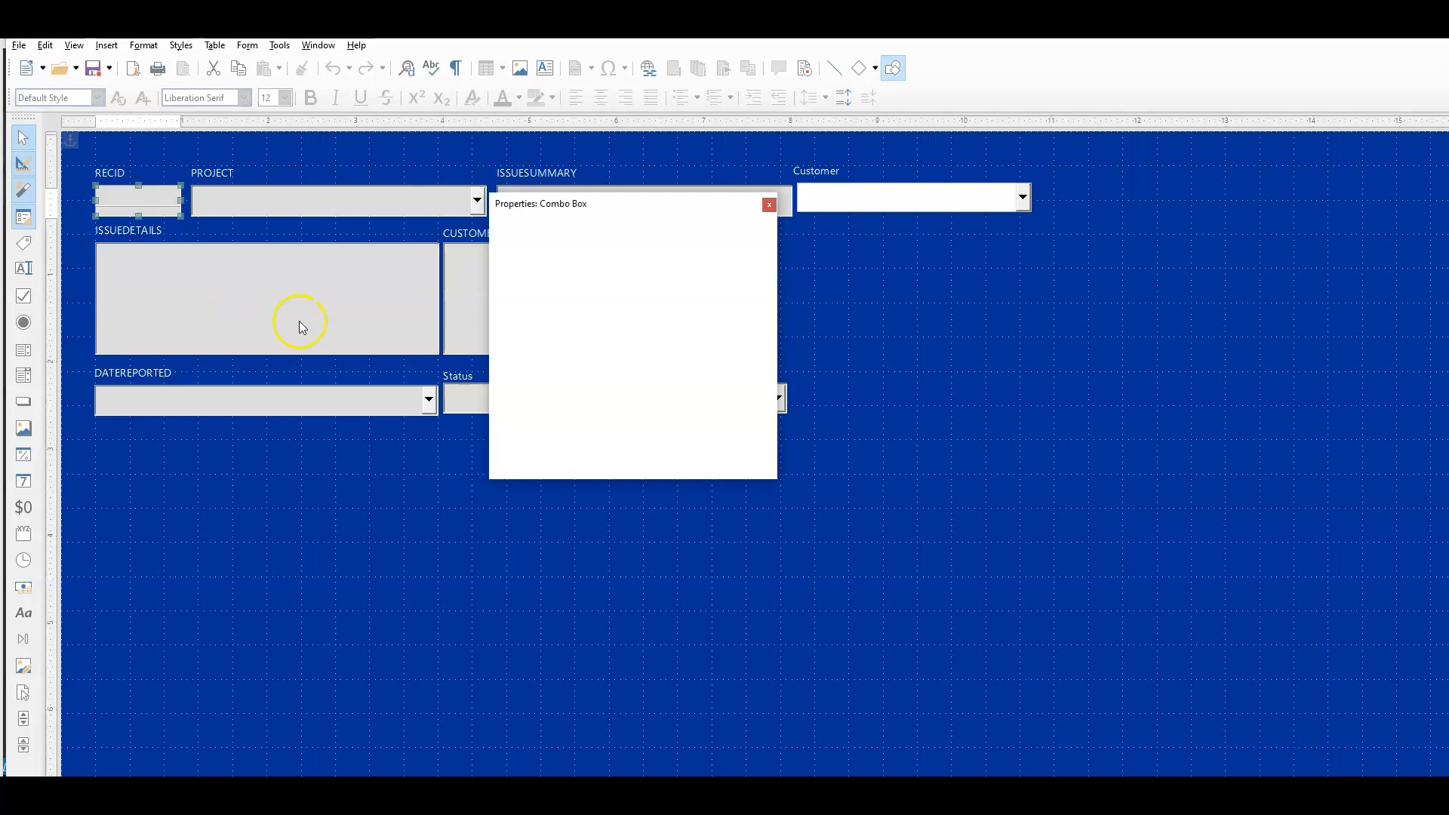
{"action": "left_click", "coordinate": [538, 227]}
{"action": "left_click", "coordinate": [563, 227]}
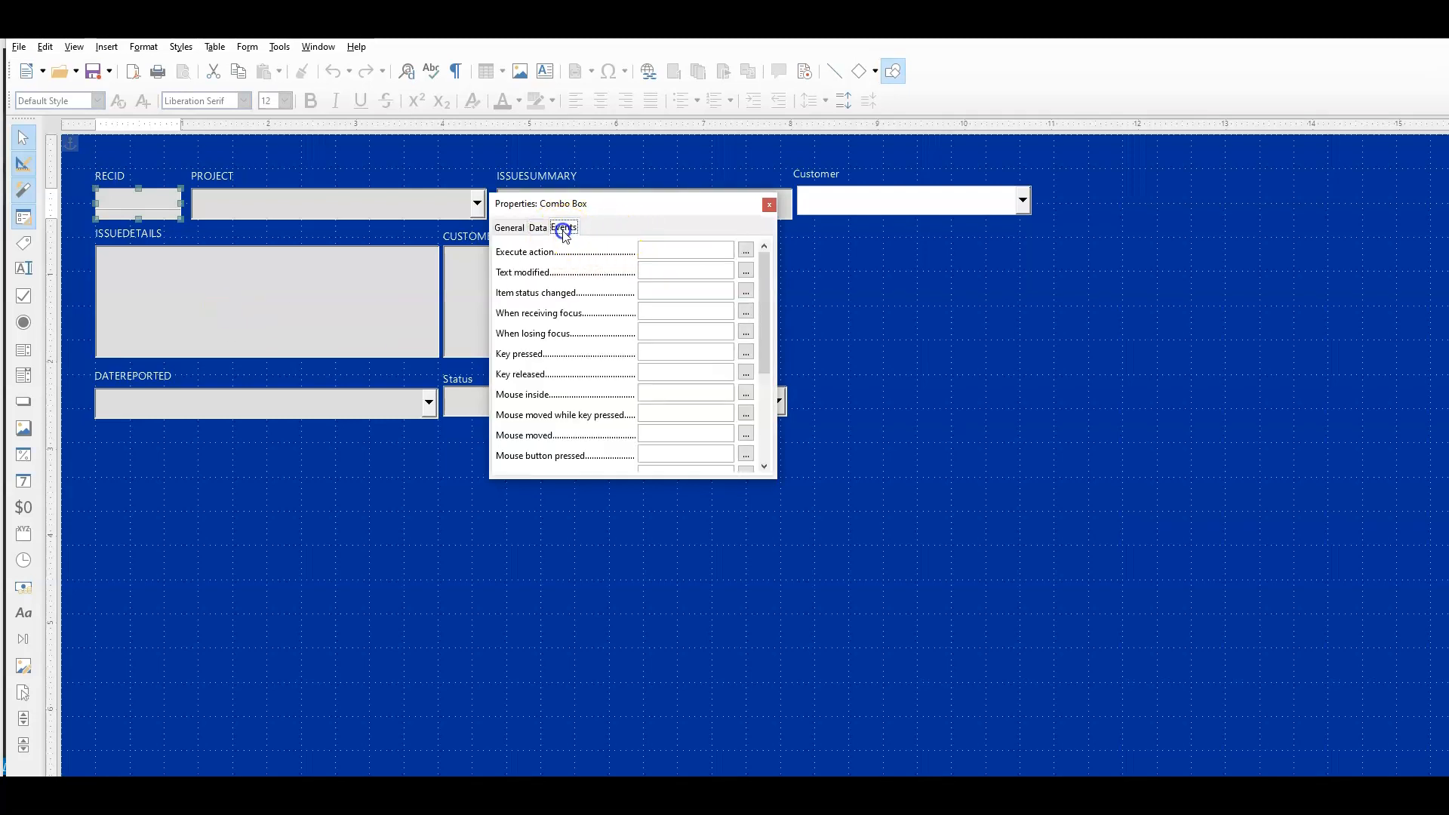
{"action": "left_click", "coordinate": [538, 229]}
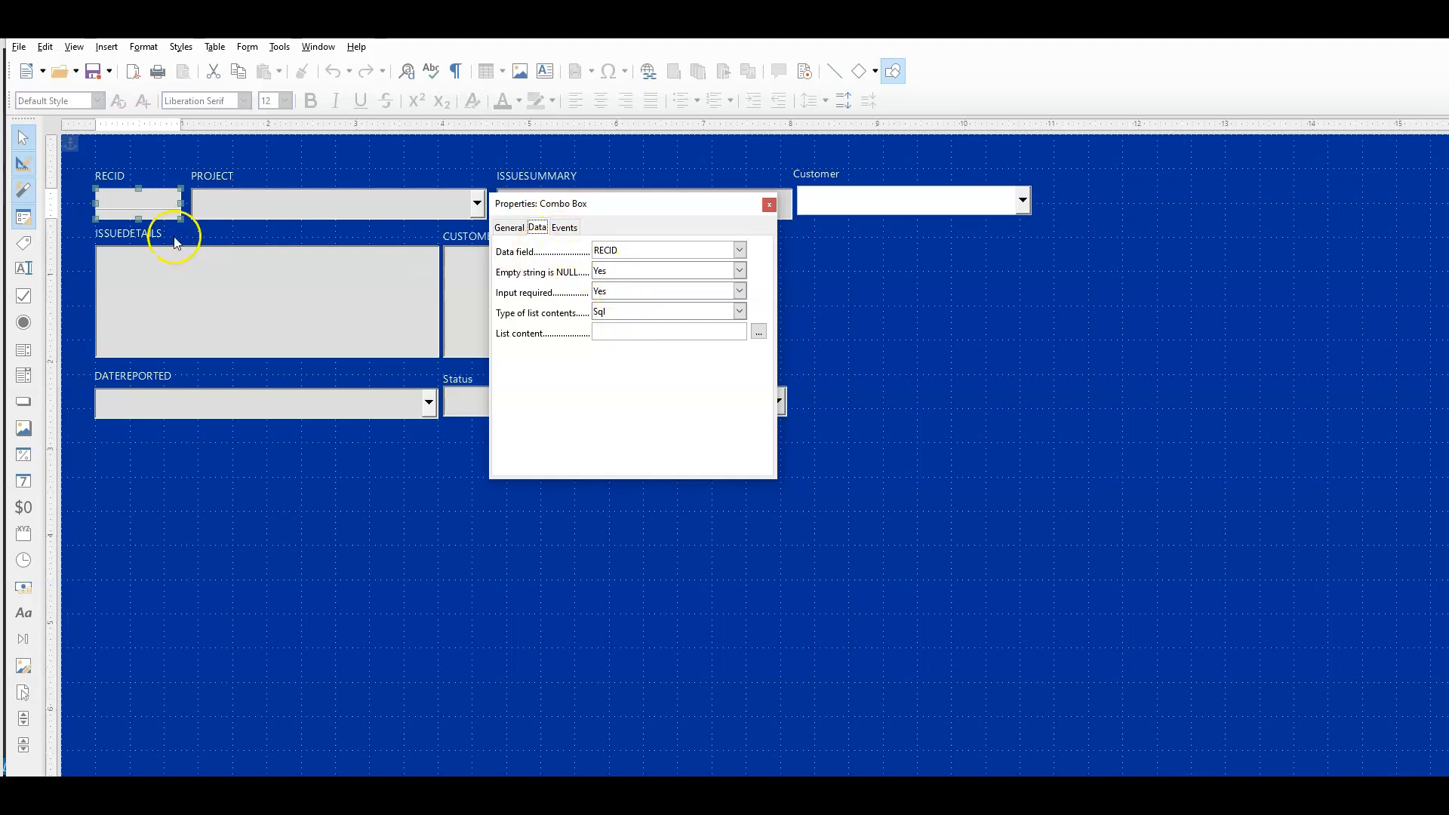
{"action": "left_click", "coordinate": [505, 229]}
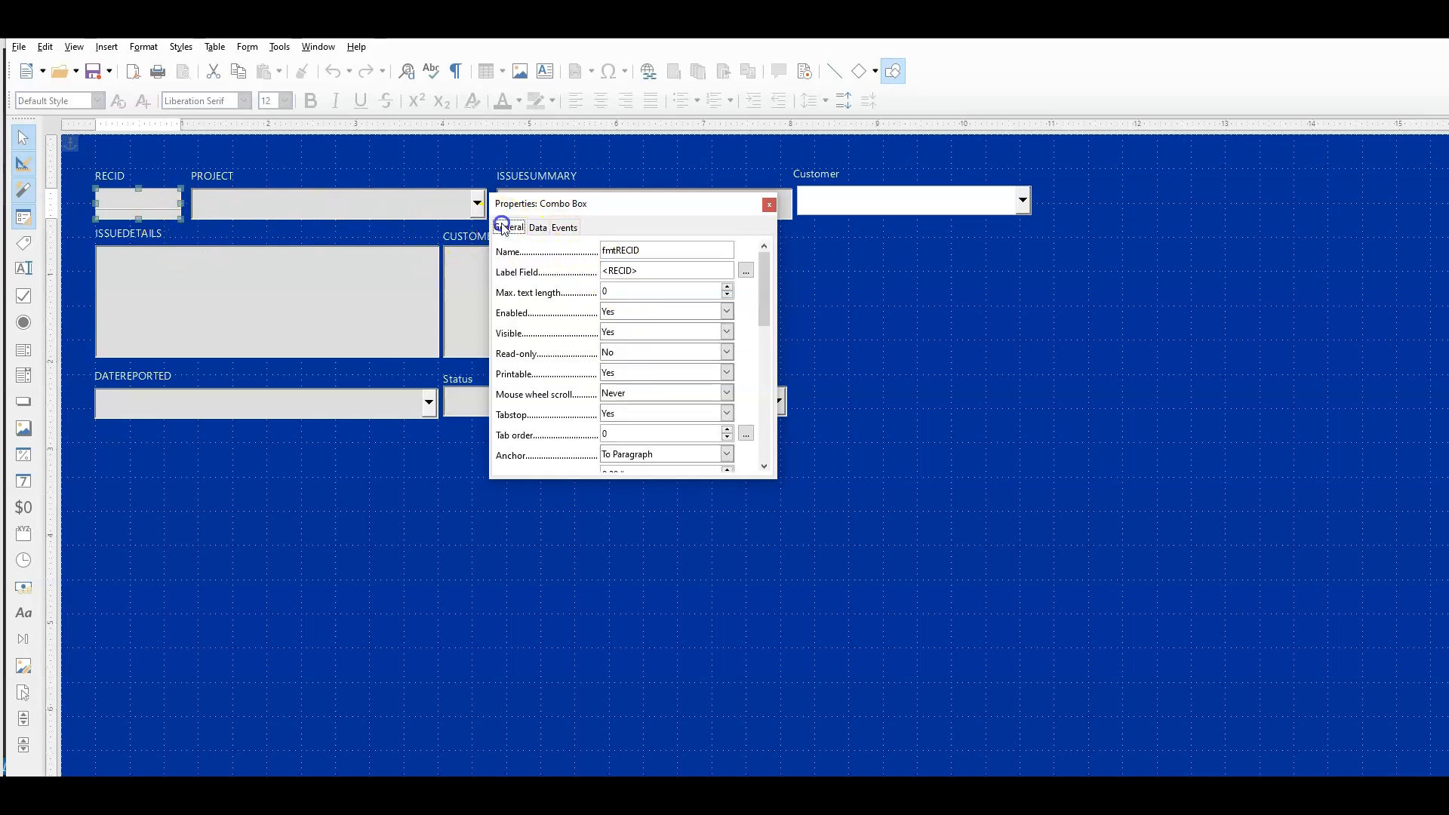
{"action": "scroll", "coordinate": [533, 292], "scroll_direction": "down", "scroll_amount": 5}
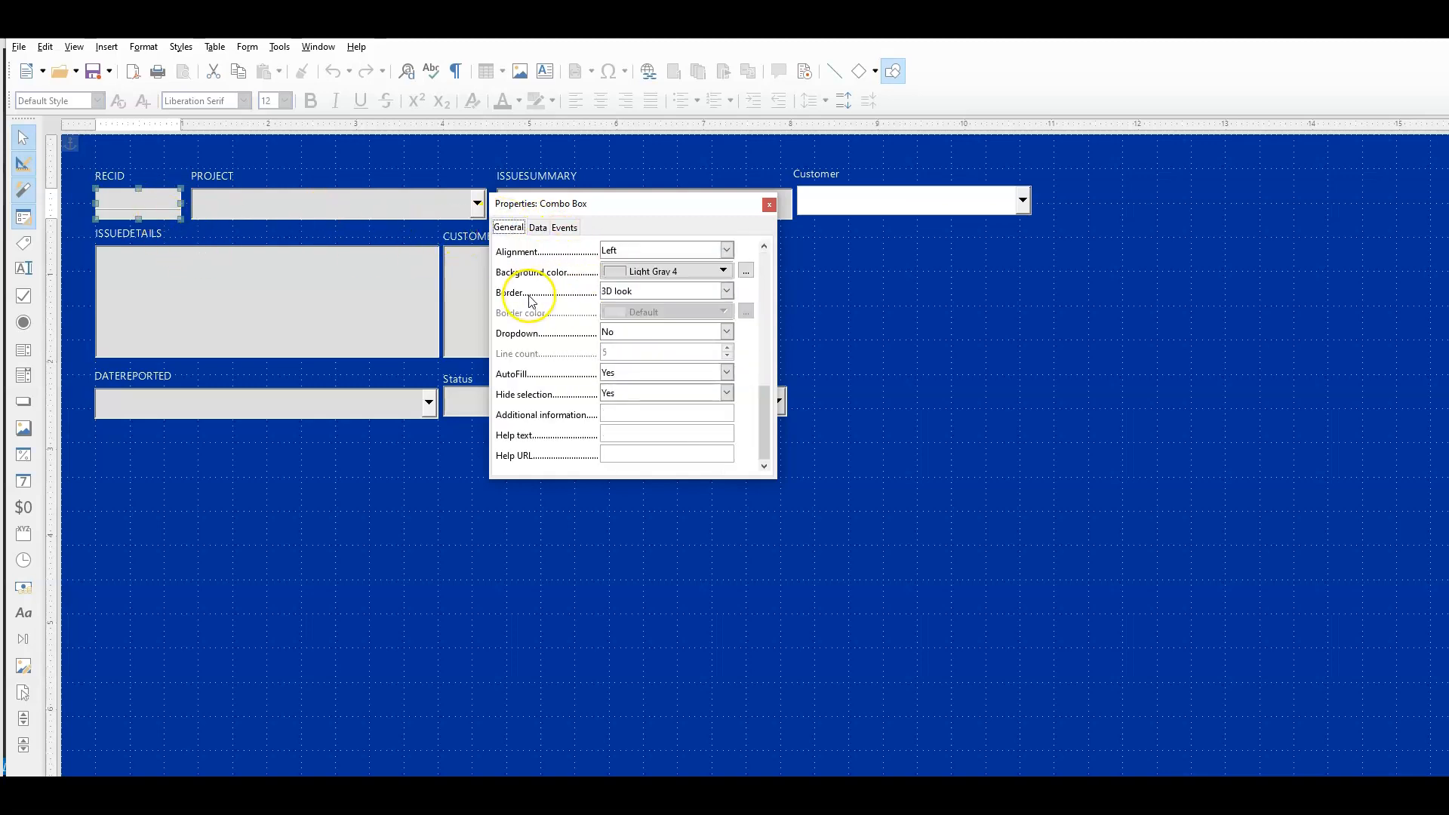
{"action": "left_click", "coordinate": [647, 333]}
{"action": "left_click", "coordinate": [638, 364]}
Set the RECID list contents type to Sql and open the list content query designer without adding any table.
{"action": "left_click", "coordinate": [542, 235]}
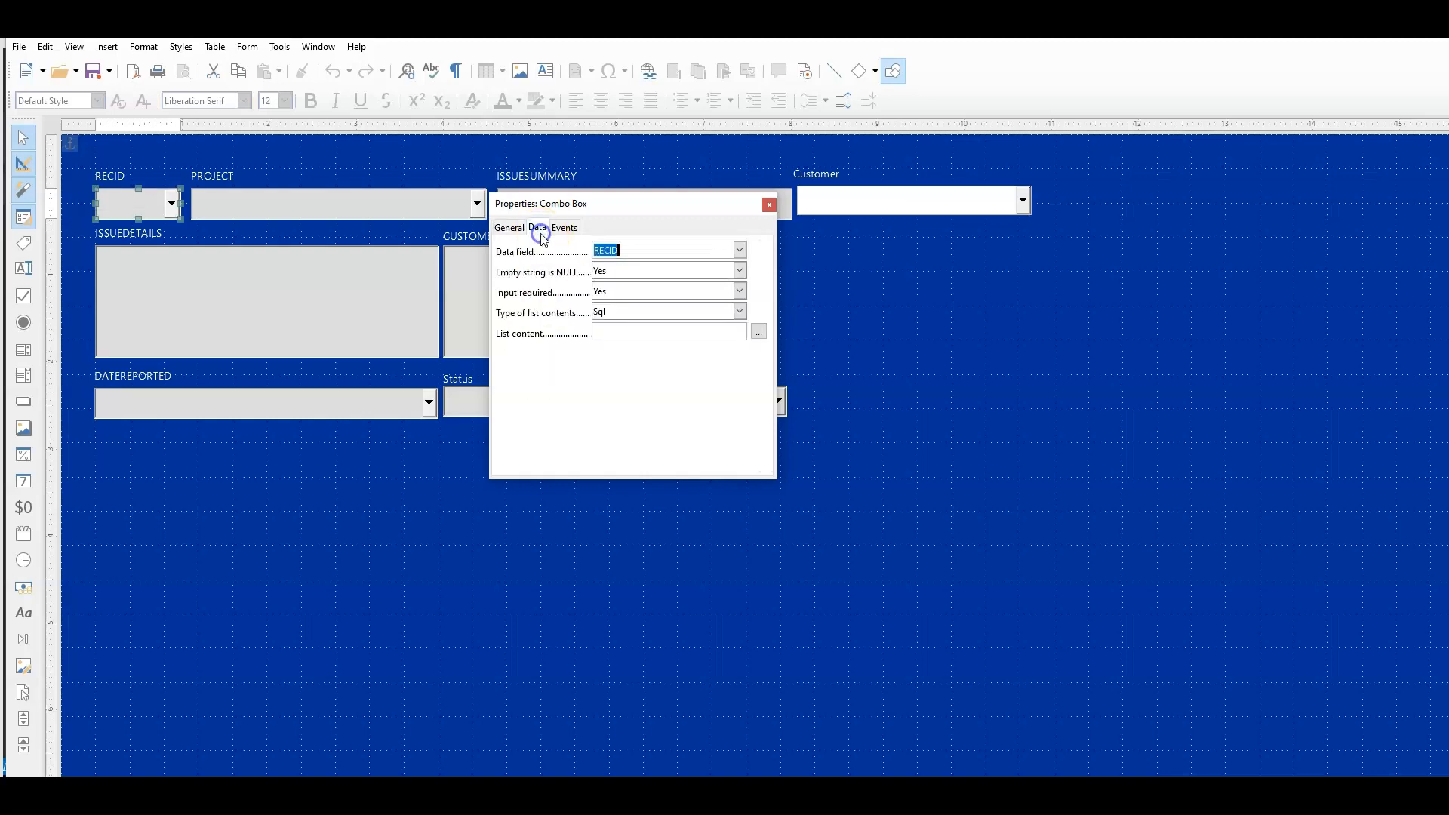
{"action": "left_click", "coordinate": [705, 312]}
{"action": "left_click", "coordinate": [620, 357]}
{"action": "left_click", "coordinate": [757, 332]}
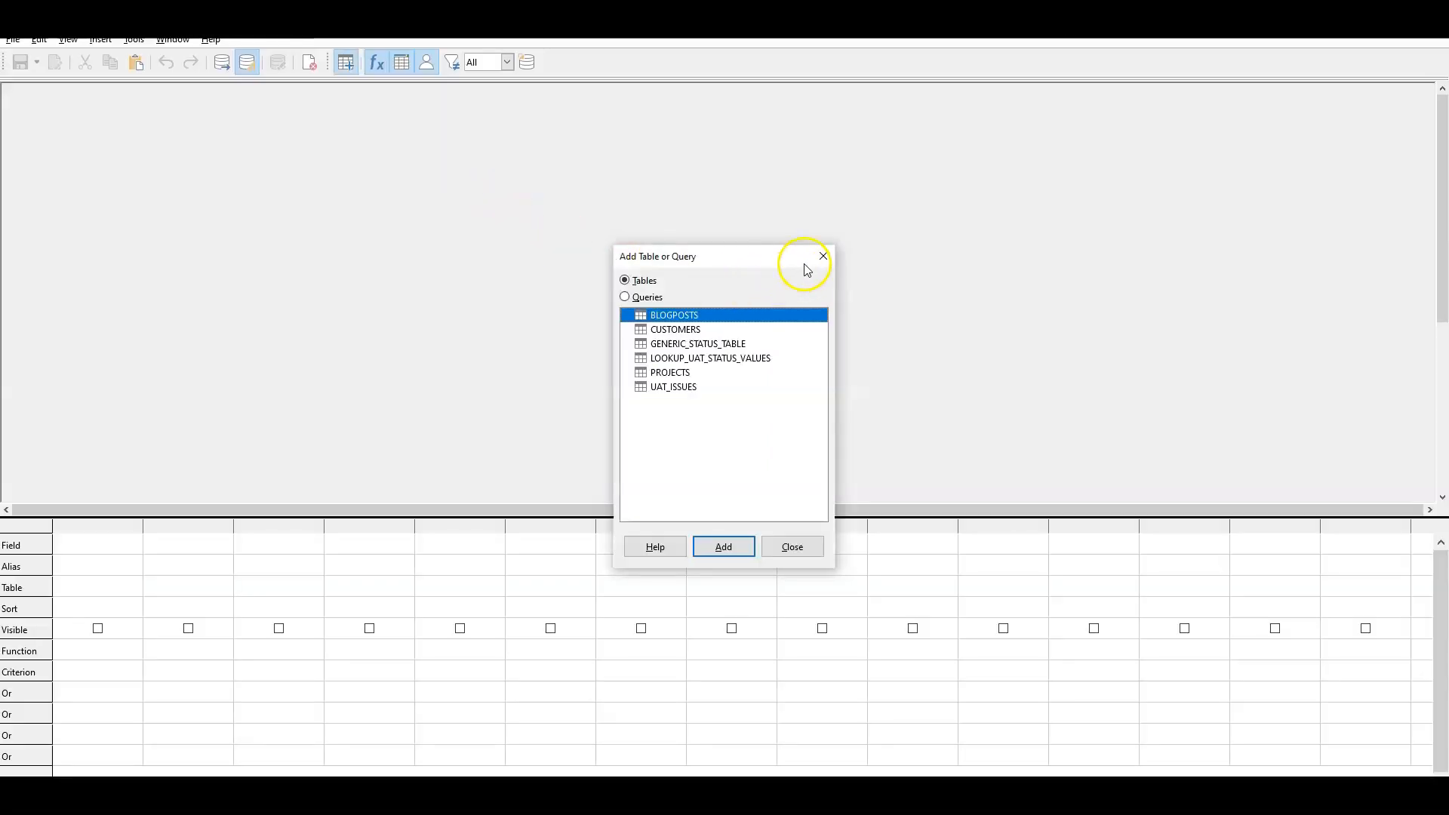
{"action": "left_click", "coordinate": [793, 546]}
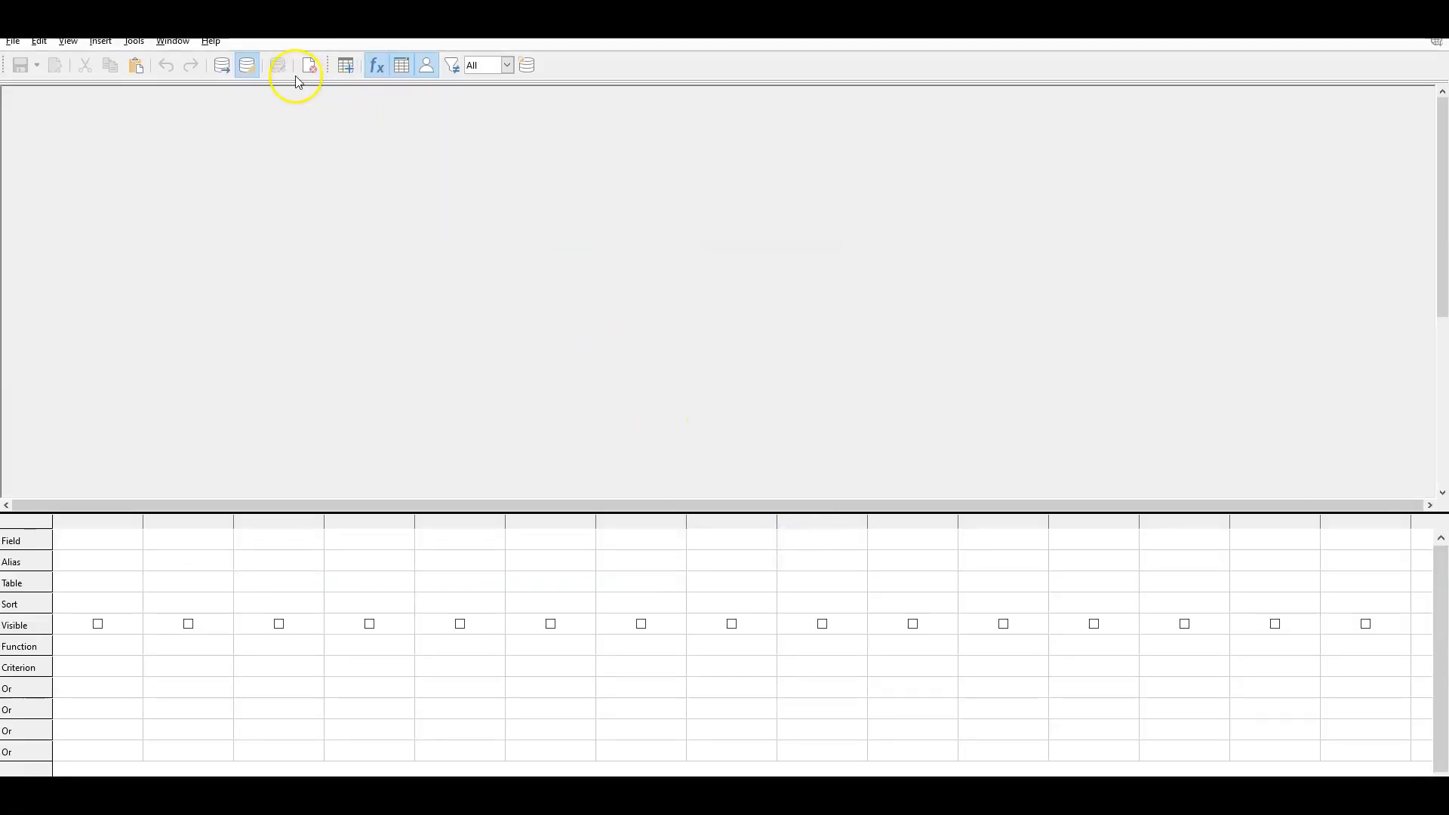
Write the list content query in SQL view as Select (MAX(RECID) + 1) FROM UAT_ISSUES.
{"action": "left_click", "coordinate": [247, 67]}
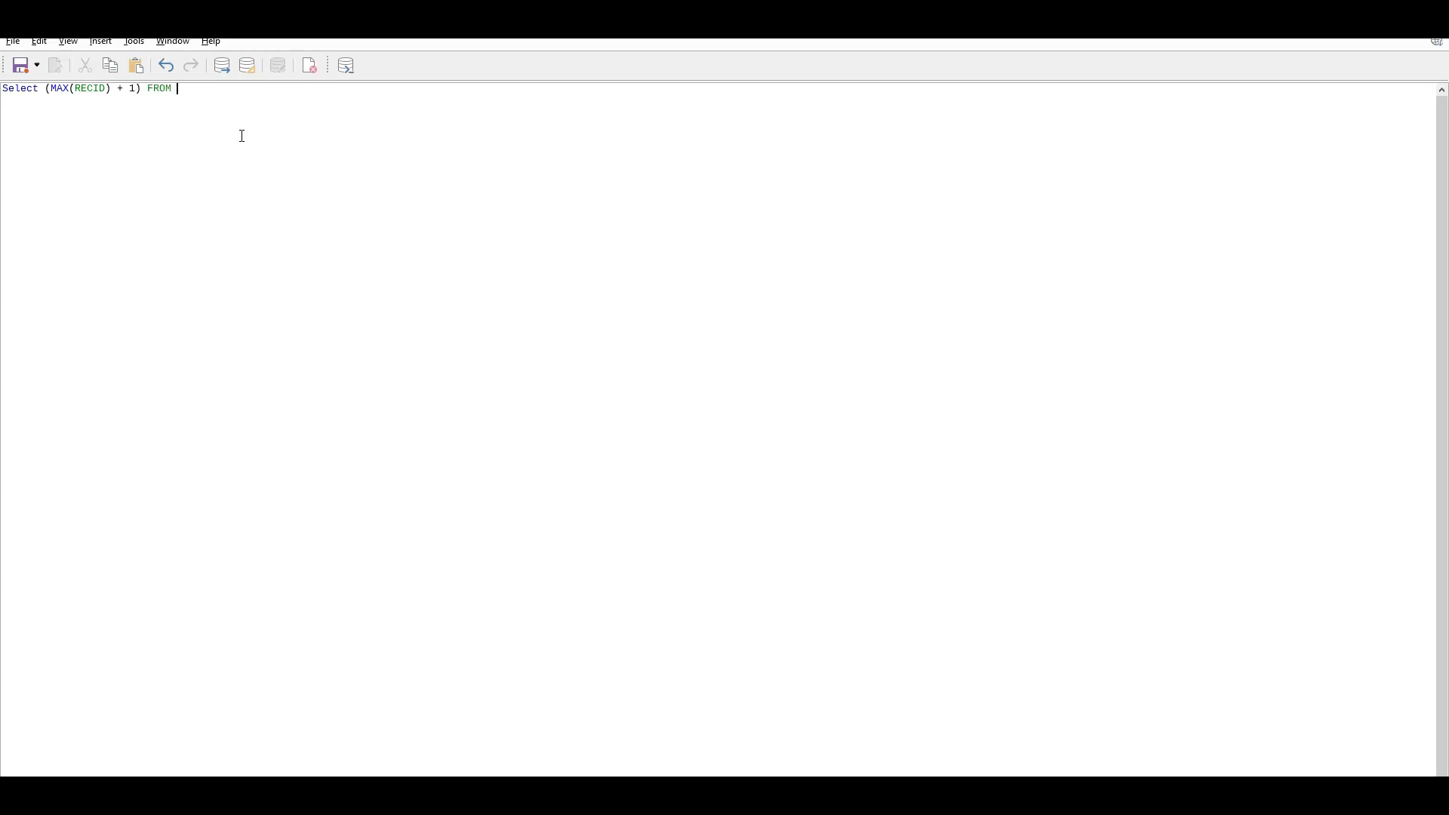
{"action": "left_click", "coordinate": [242, 134]}
{"action": "left_click_drag", "start_coordinate": [183, 18], "coordinate": [698, 358]}
{"action": "double_click", "coordinate": [698, 362]}
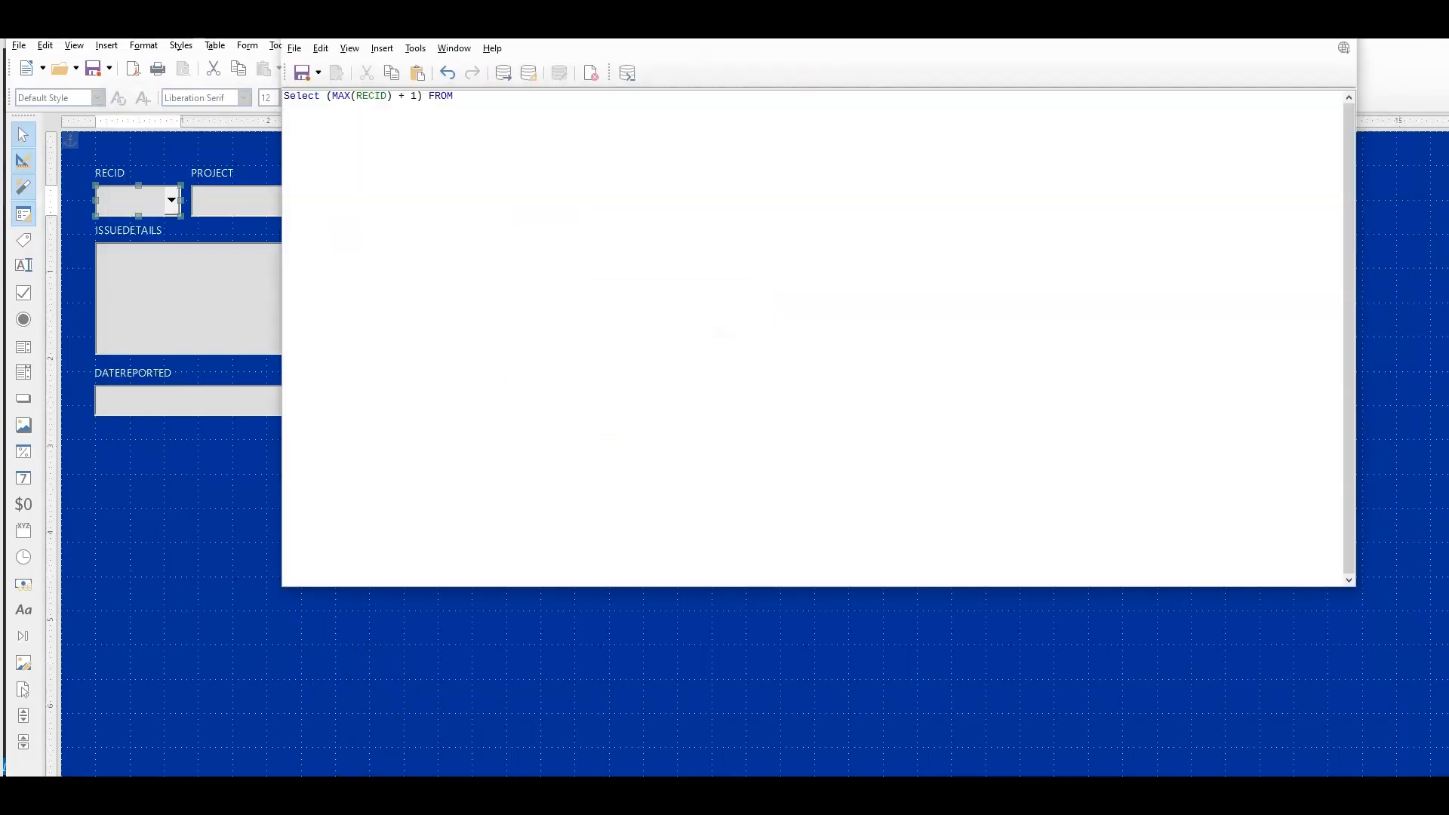
{"action": "left_click", "coordinate": [370, 175]}
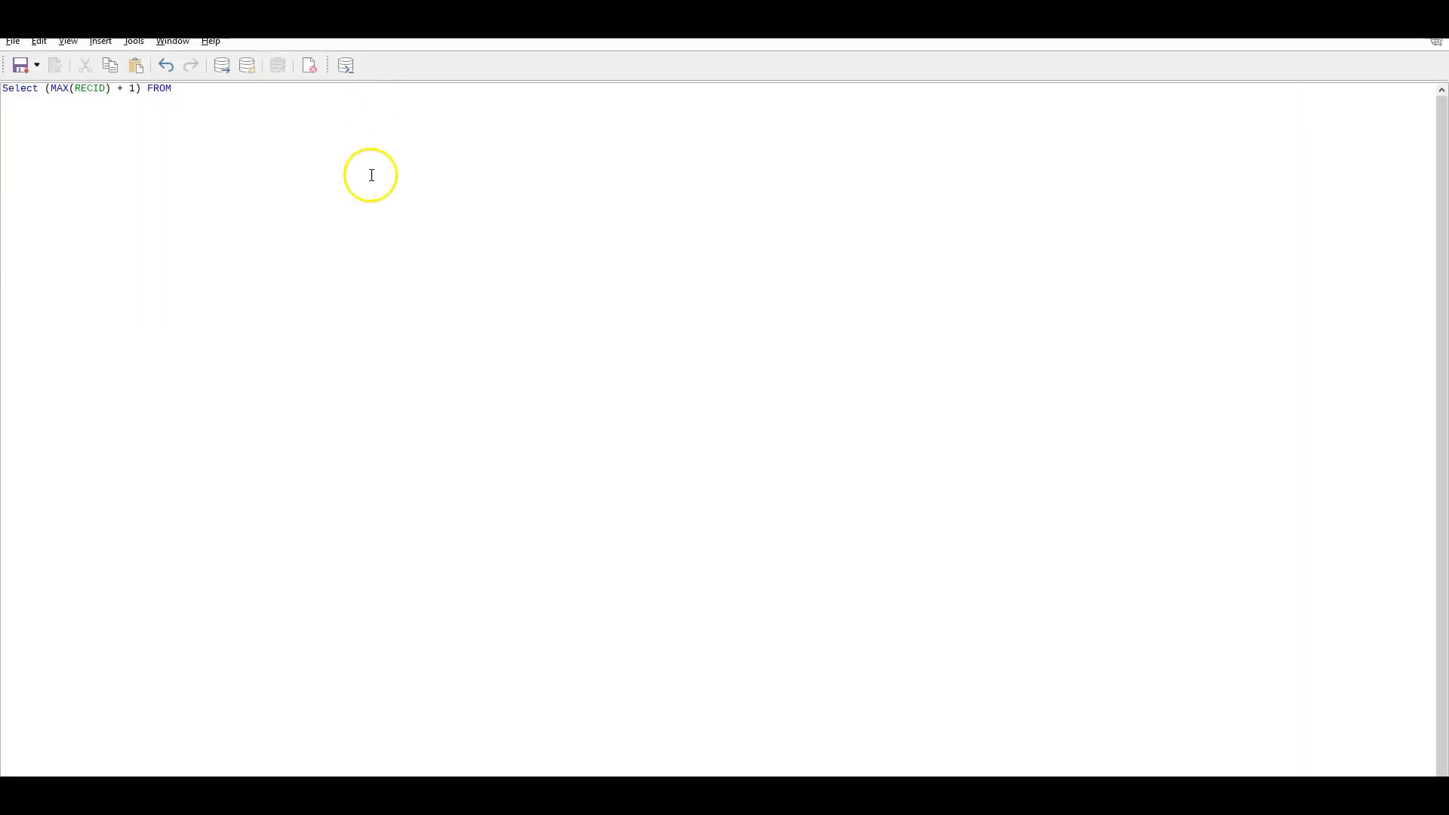
{"action": "type", "text": "UA"}
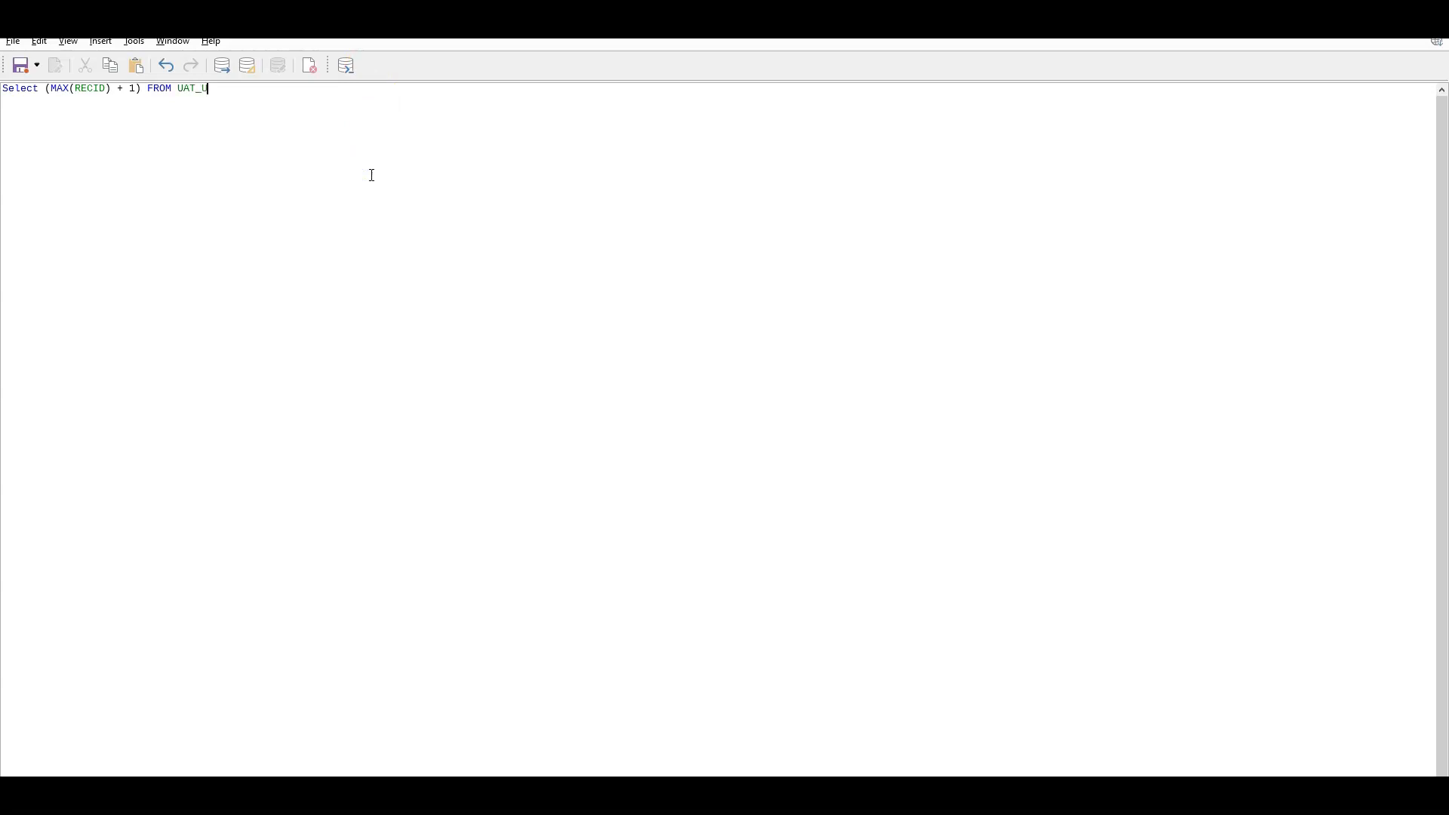
{"action": "type", "text": "T_ISSUES"}
Run the query and save it as the RECID combo box's list content.
{"action": "left_click", "coordinate": [227, 69]}
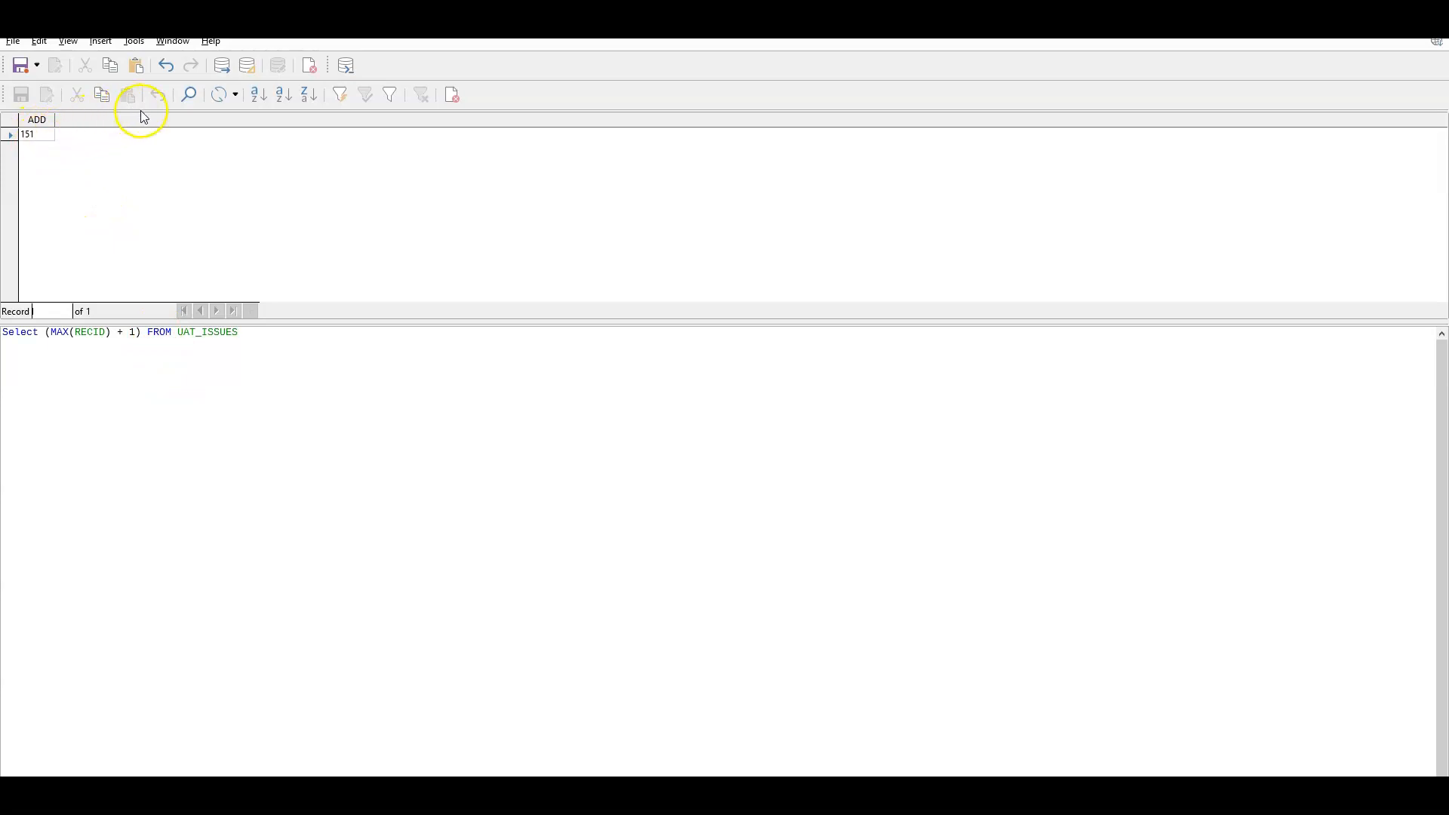
{"action": "left_click", "coordinate": [1431, 17]}
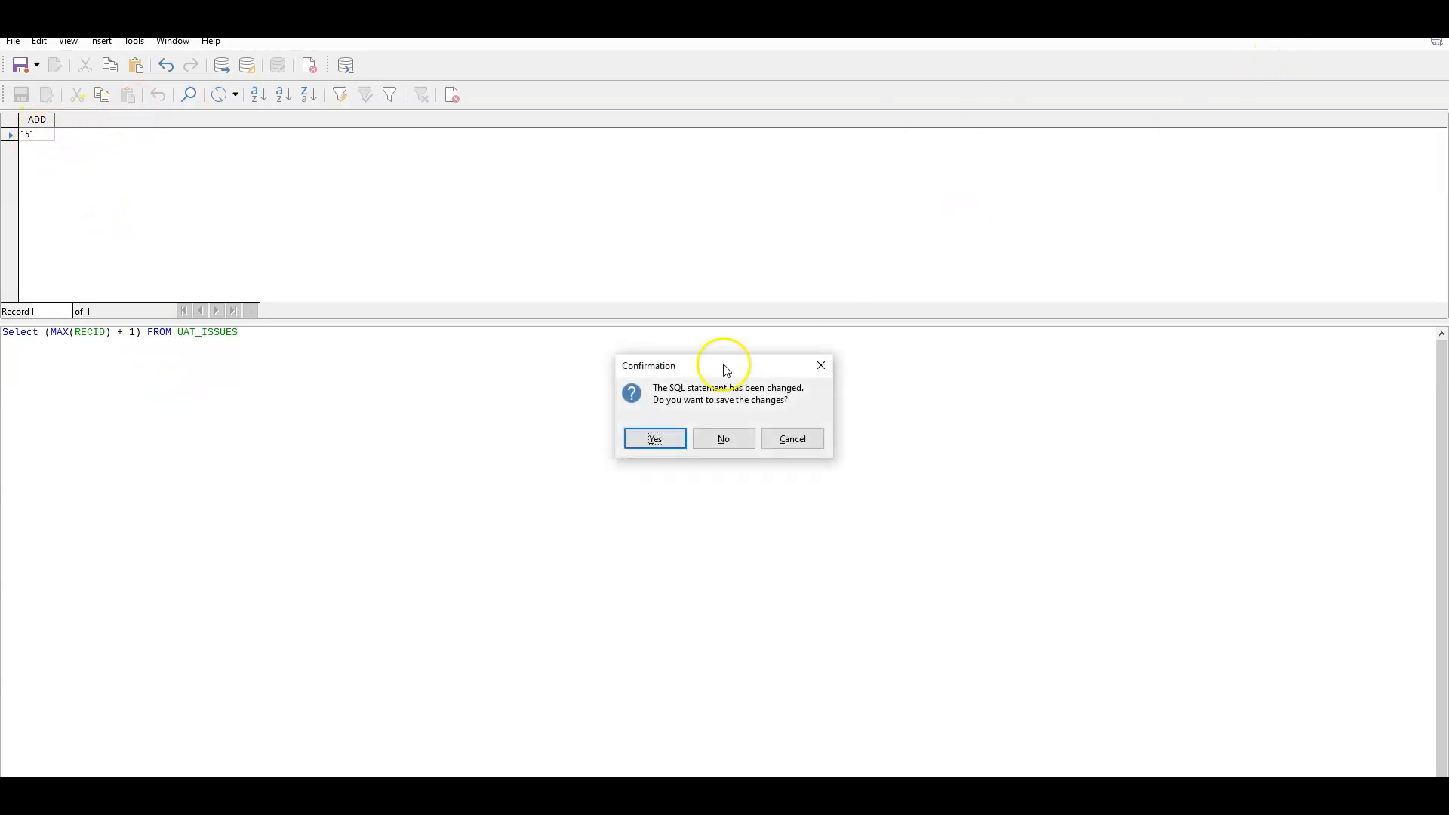
{"action": "left_click", "coordinate": [677, 439]}
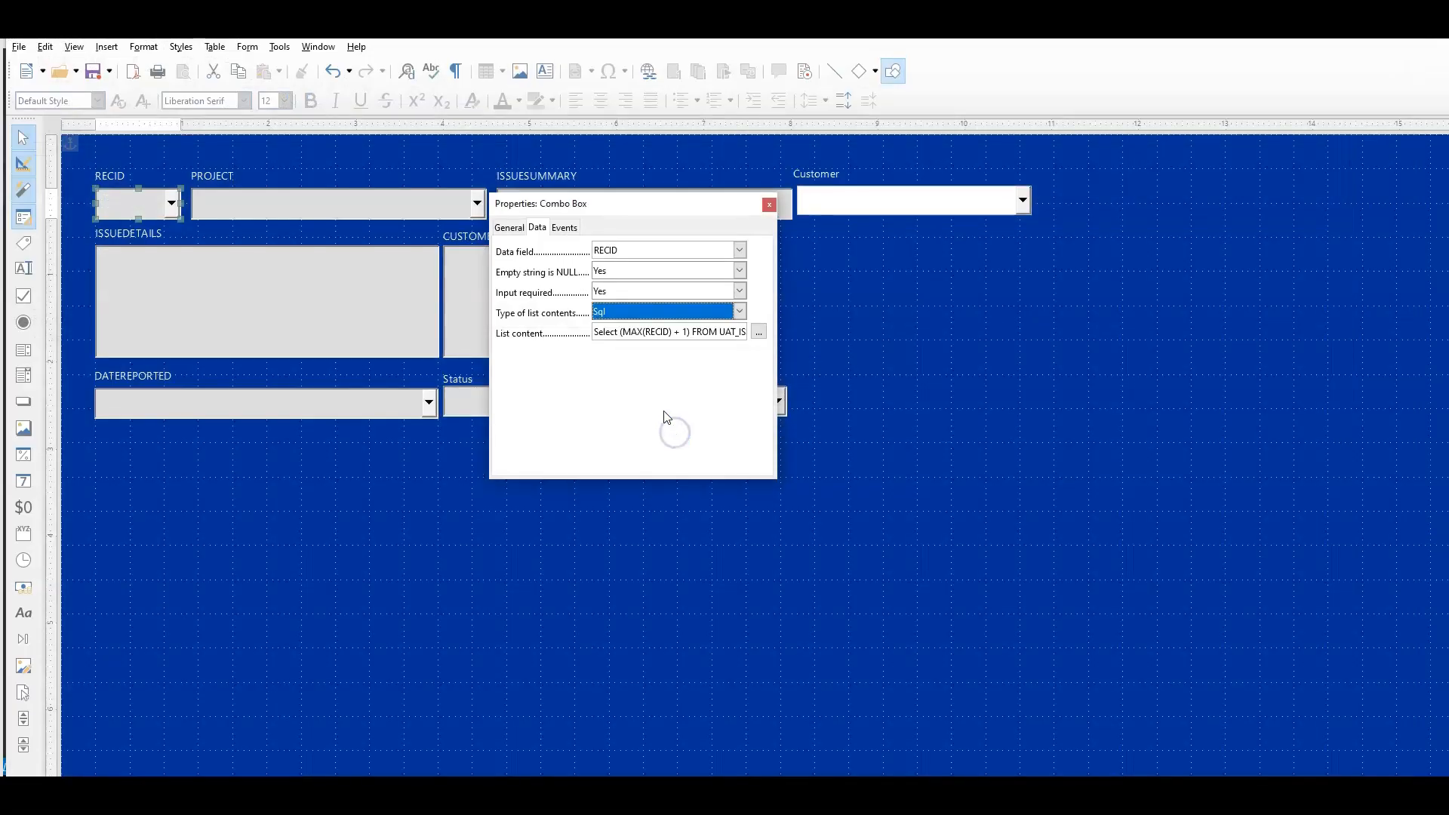
{"action": "left_click_drag", "start_coordinate": [631, 332], "coordinate": [511, 332]}
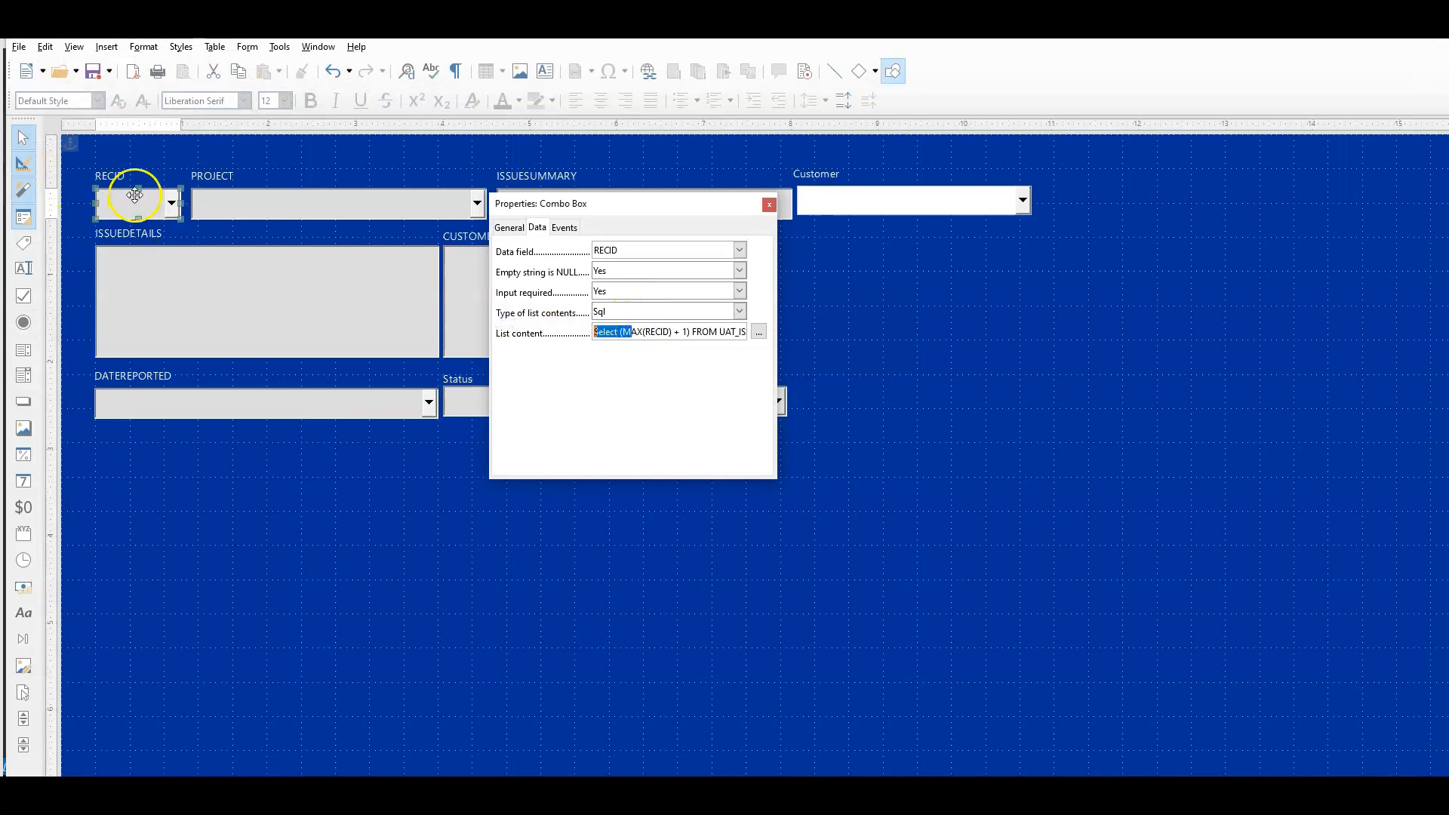
Set the RECID combo box's Mouse wheel scroll to Always and close its properties.
{"action": "left_click", "coordinate": [508, 227]}
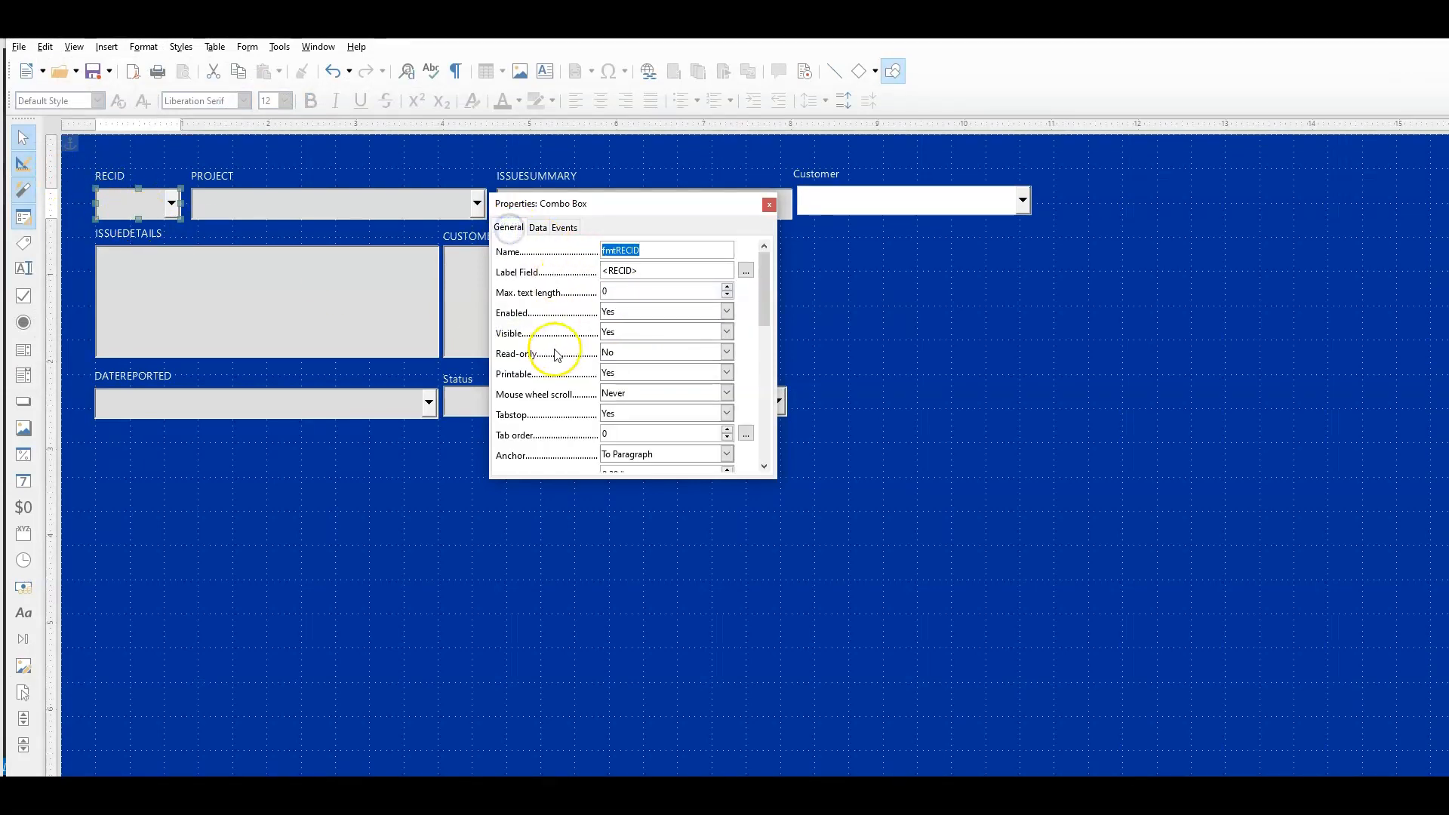
{"action": "left_click", "coordinate": [648, 394]}
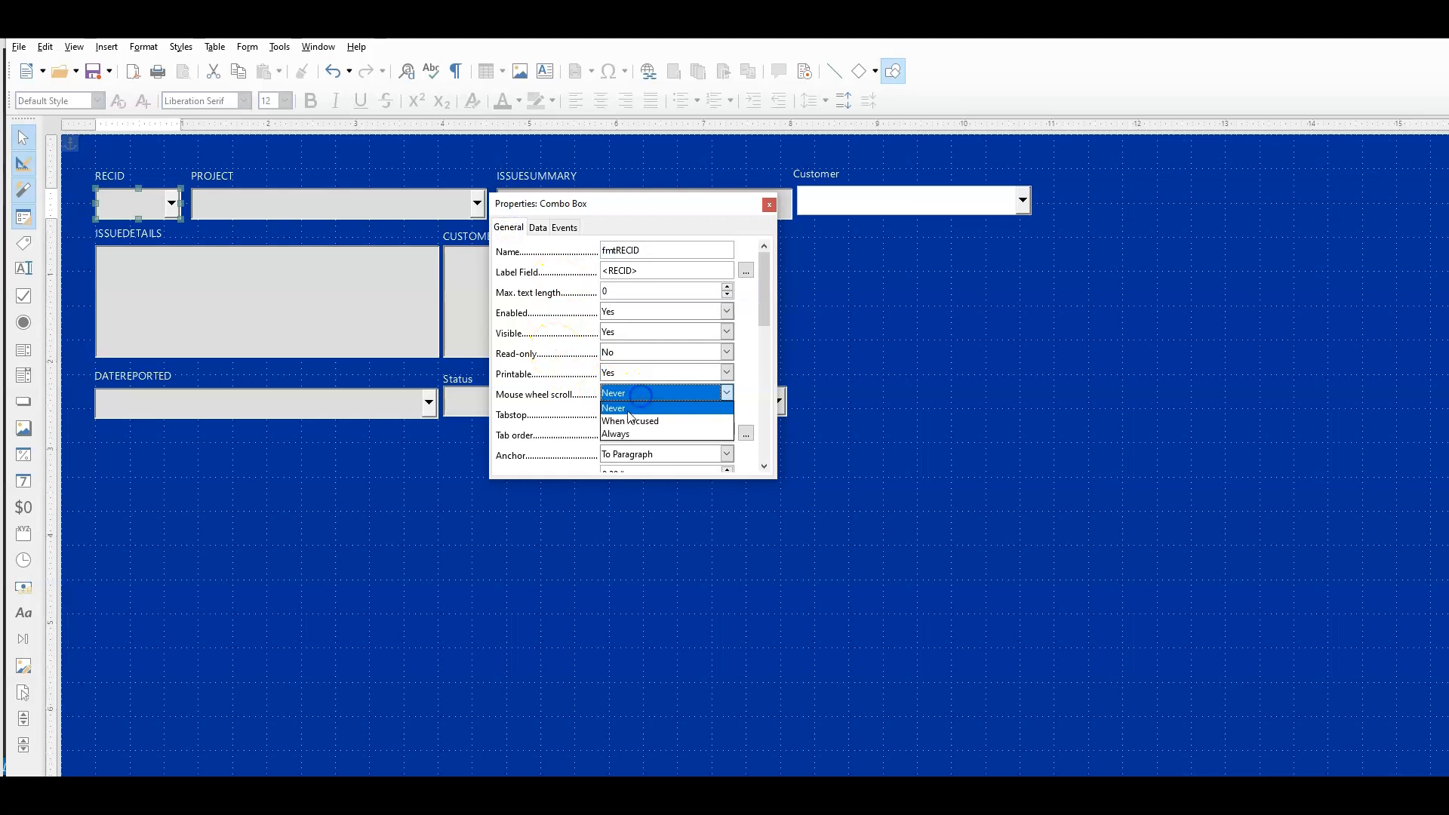
{"action": "left_click", "coordinate": [618, 435]}
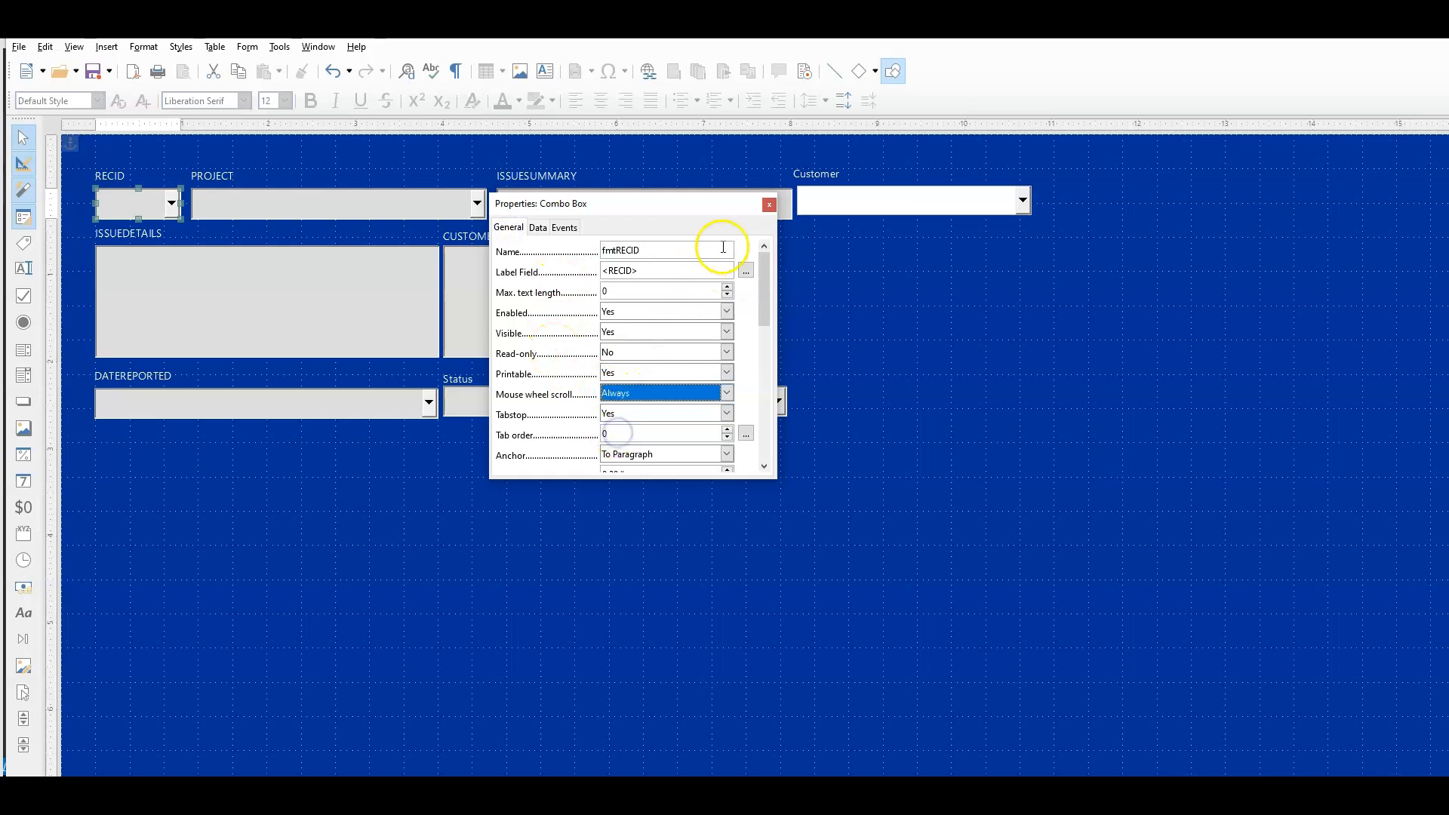
{"action": "left_click", "coordinate": [769, 204]}
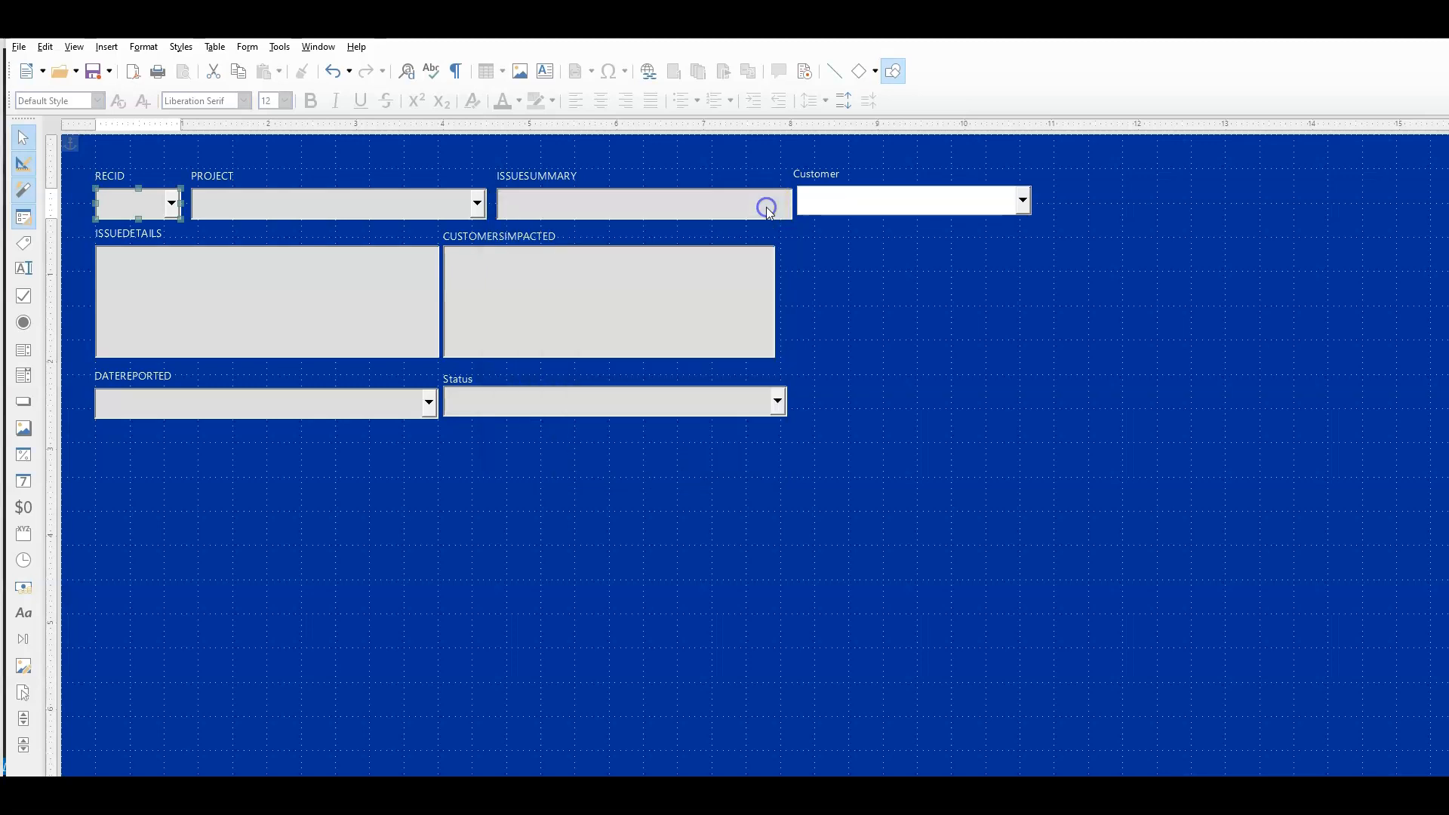
Save and close the form design, then open the UAT_ISSUES form for data entry.
{"action": "left_click", "coordinate": [107, 77]}
{"action": "left_click", "coordinate": [1432, 29]}
{"action": "left_click", "coordinate": [693, 457]}
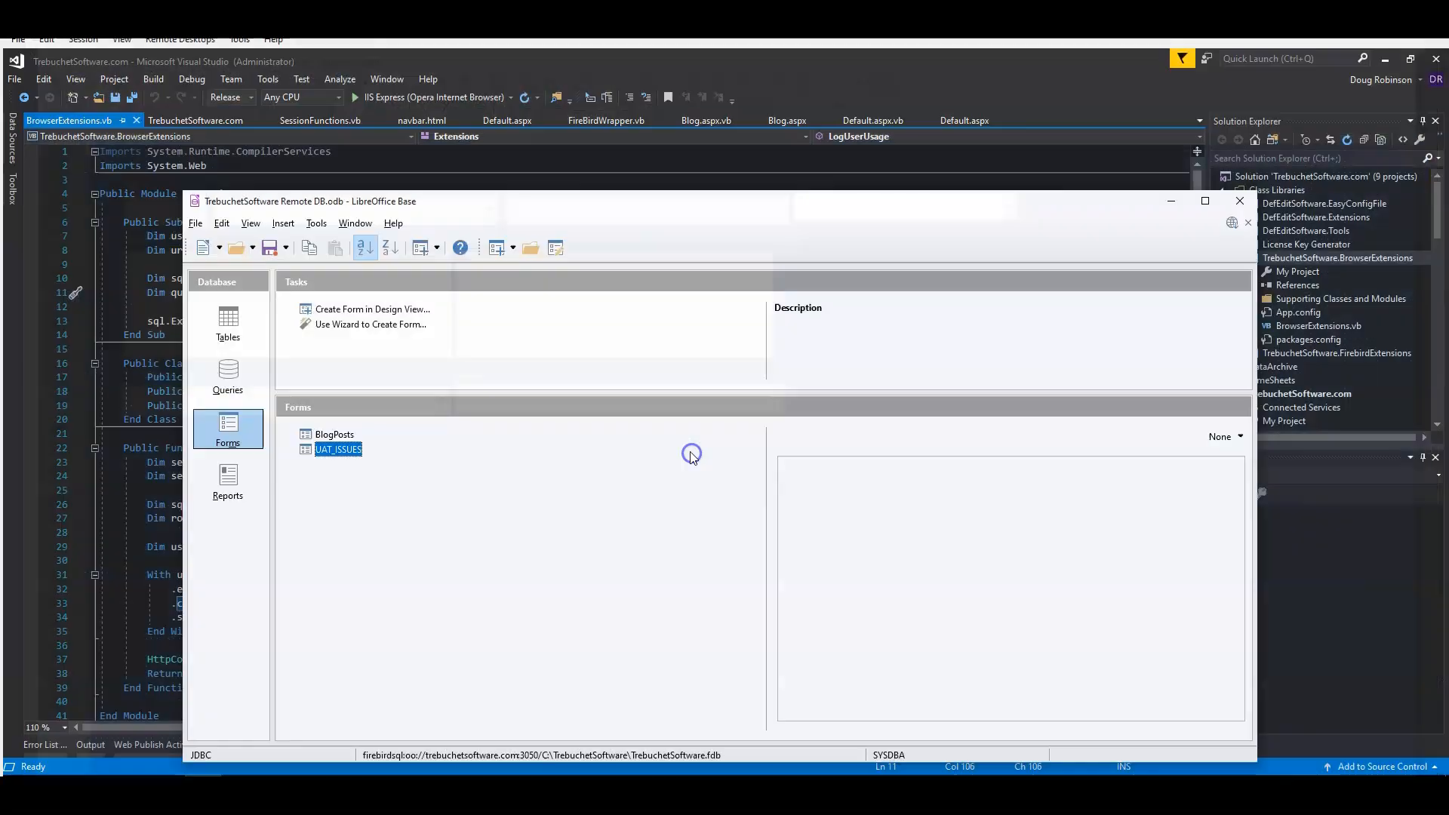
{"action": "double_click", "coordinate": [309, 449]}
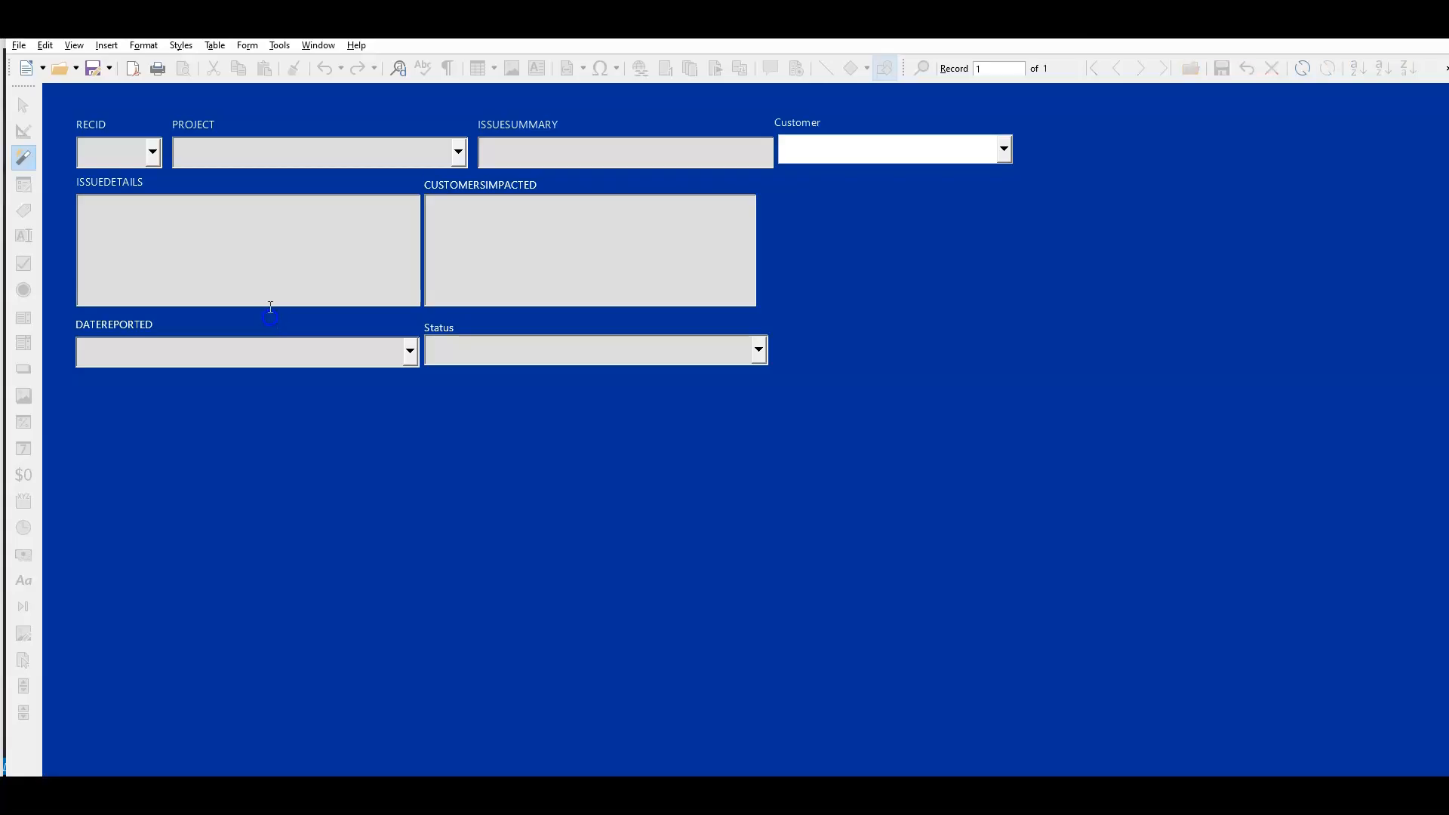
Choose 151 from the RECID dropdown as the new record's ID.
{"action": "left_click", "coordinate": [152, 152]}
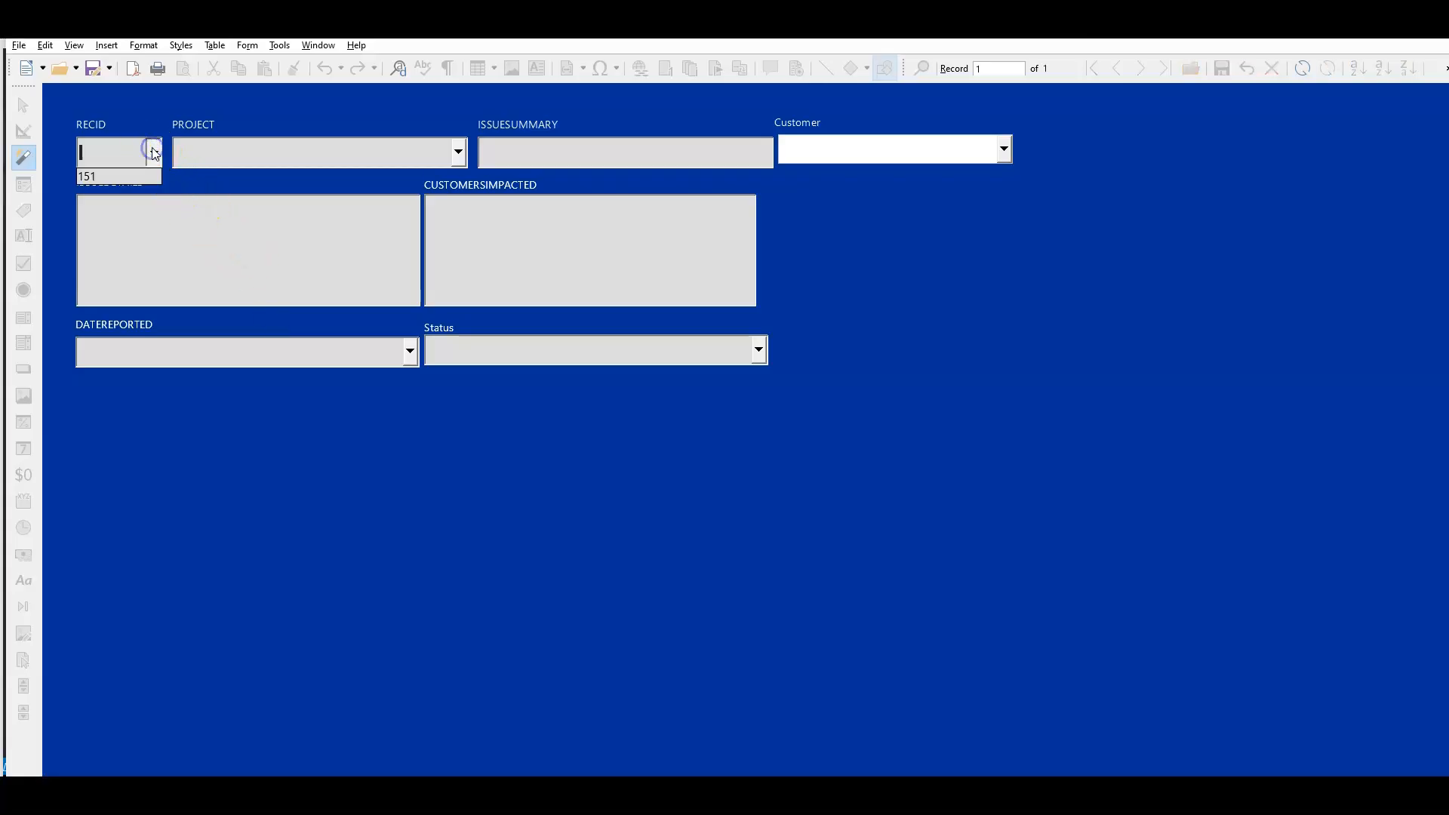
{"action": "left_click", "coordinate": [190, 236]}
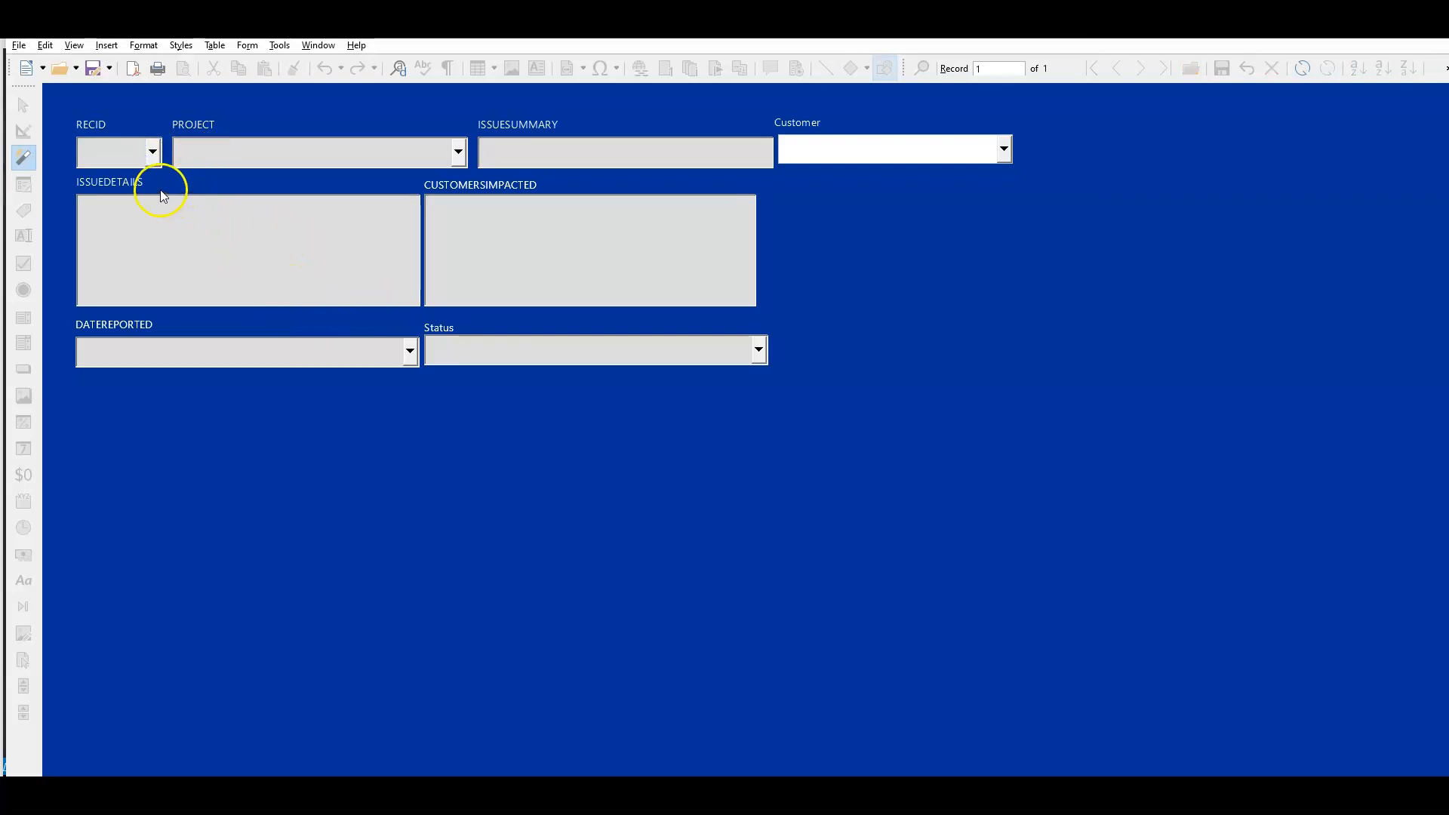
{"action": "scroll", "coordinate": [119, 152], "scroll_direction": "down", "scroll_amount": 1}
{"action": "left_click", "coordinate": [159, 161]}
{"action": "left_click", "coordinate": [159, 160]}
{"action": "left_click", "coordinate": [129, 161]}
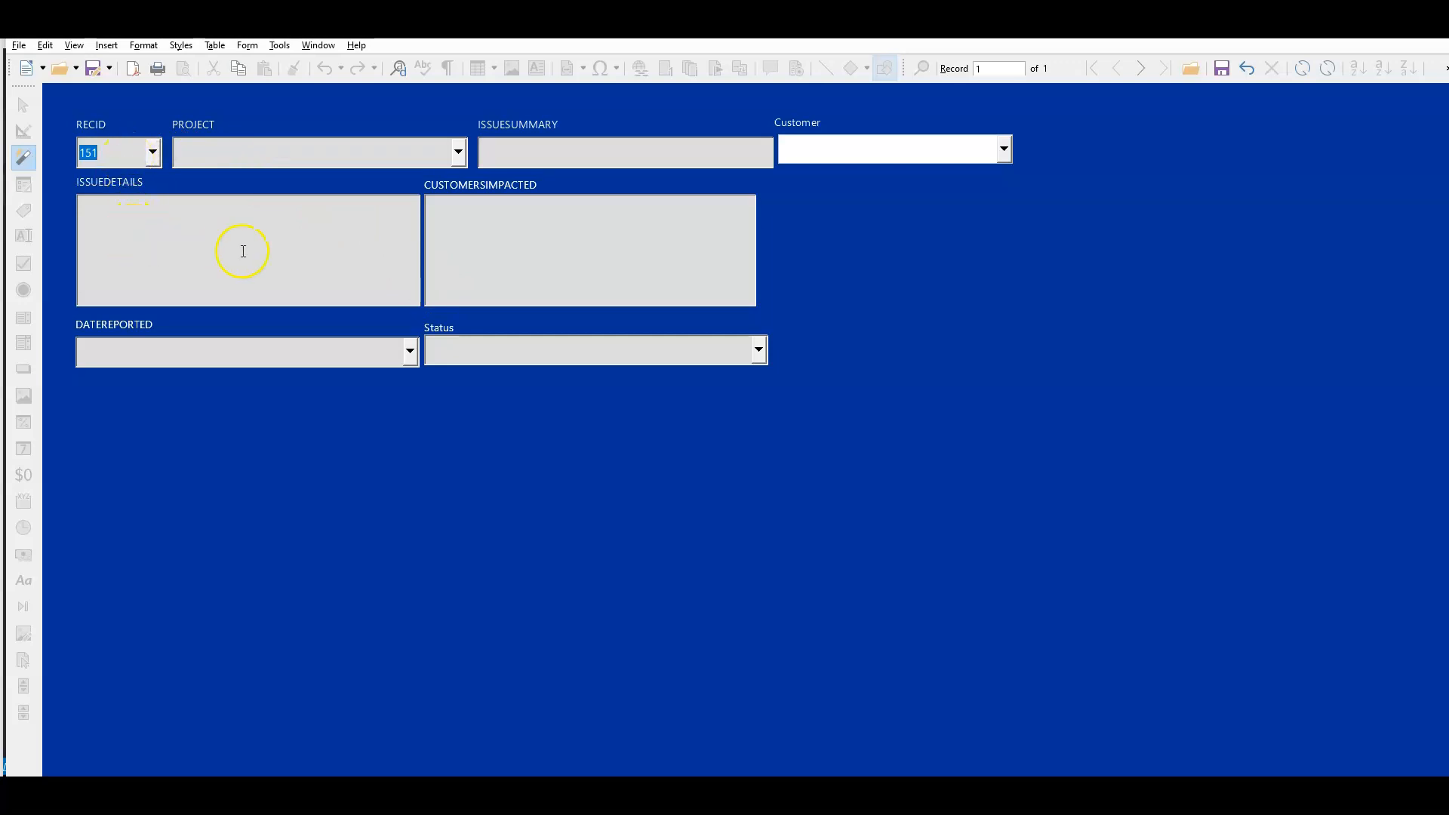
{"action": "left_click", "coordinate": [110, 161]}
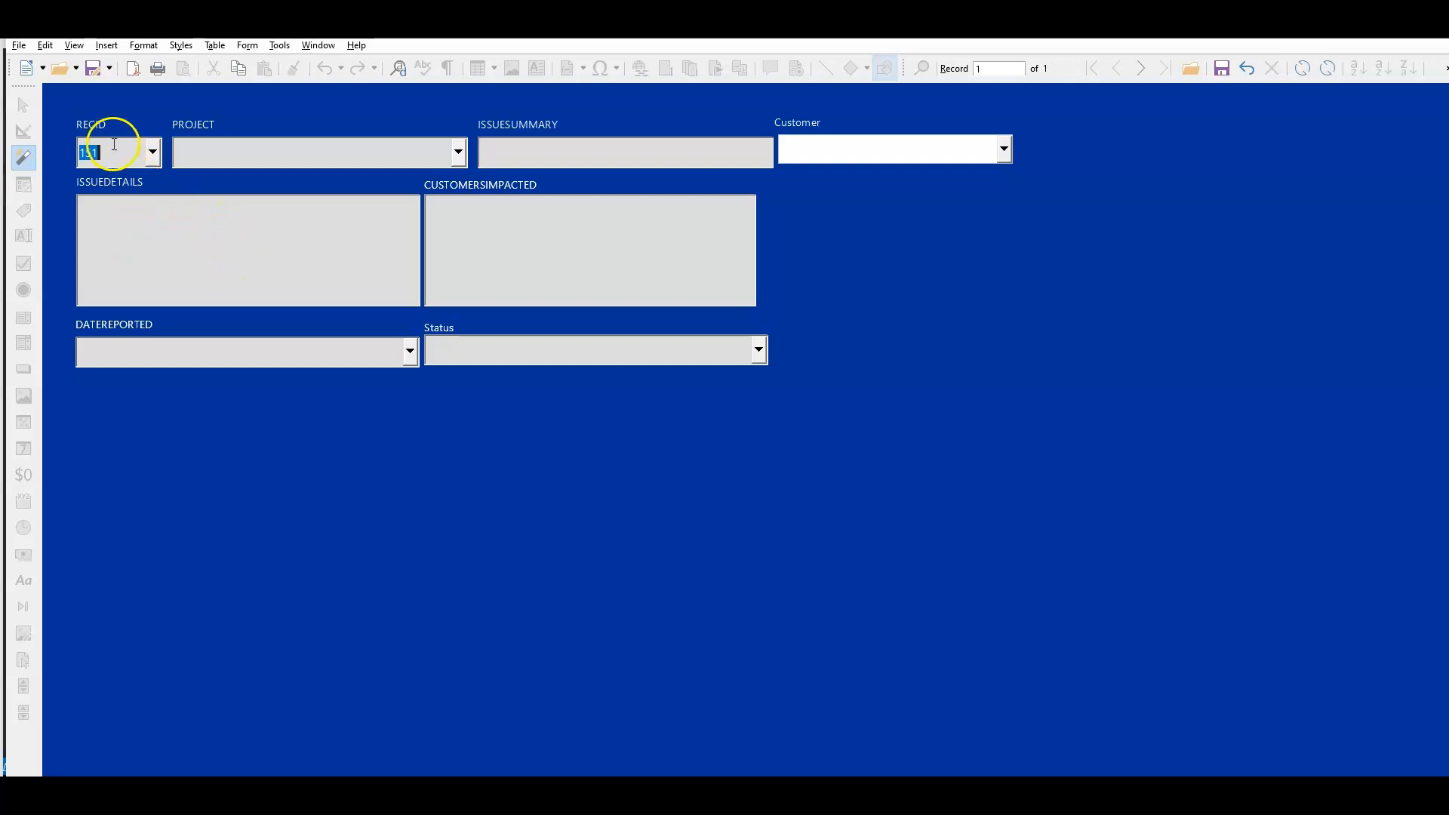